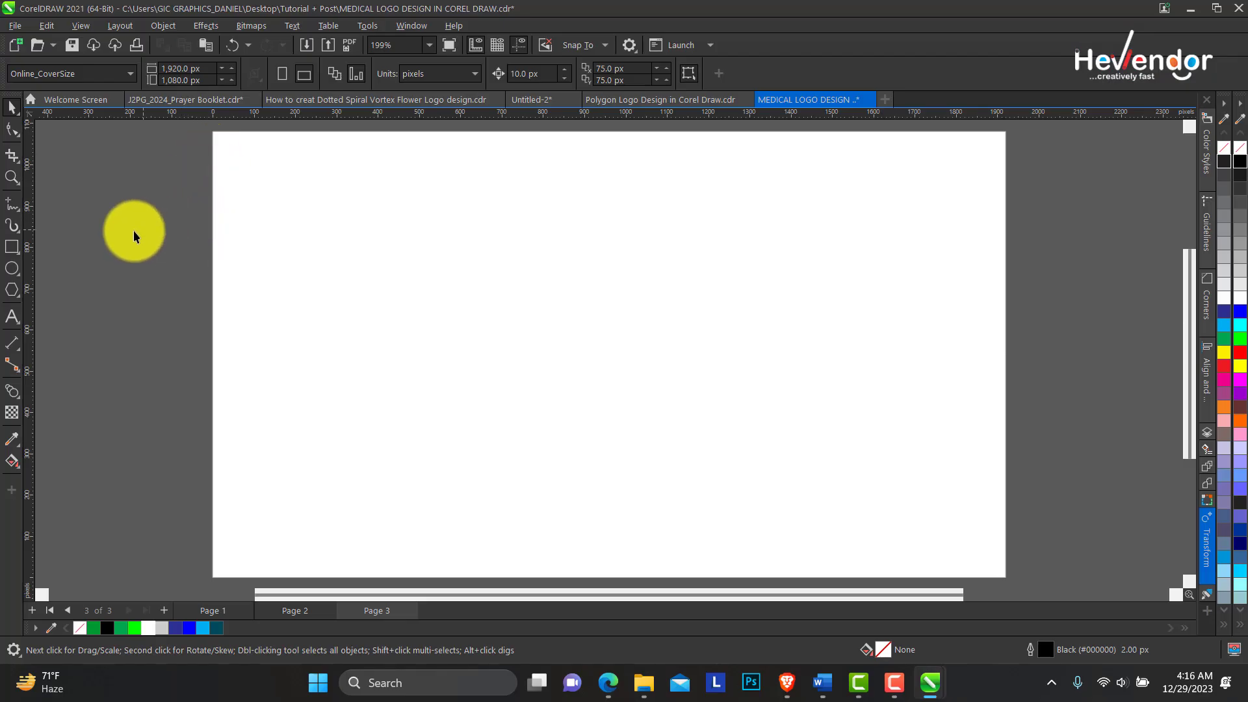
- Draw a rectangle on the blank page with the Rectangle tool
click(13, 248)
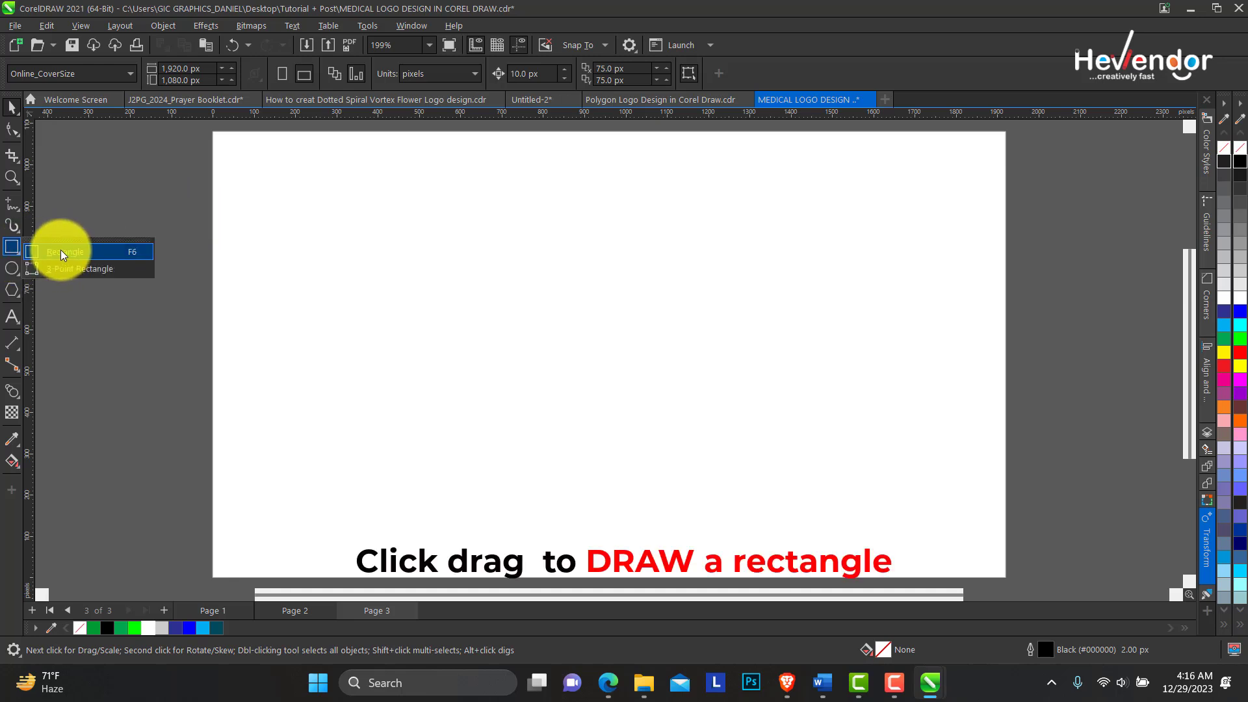
click(63, 252)
drag(358, 264, 516, 339)
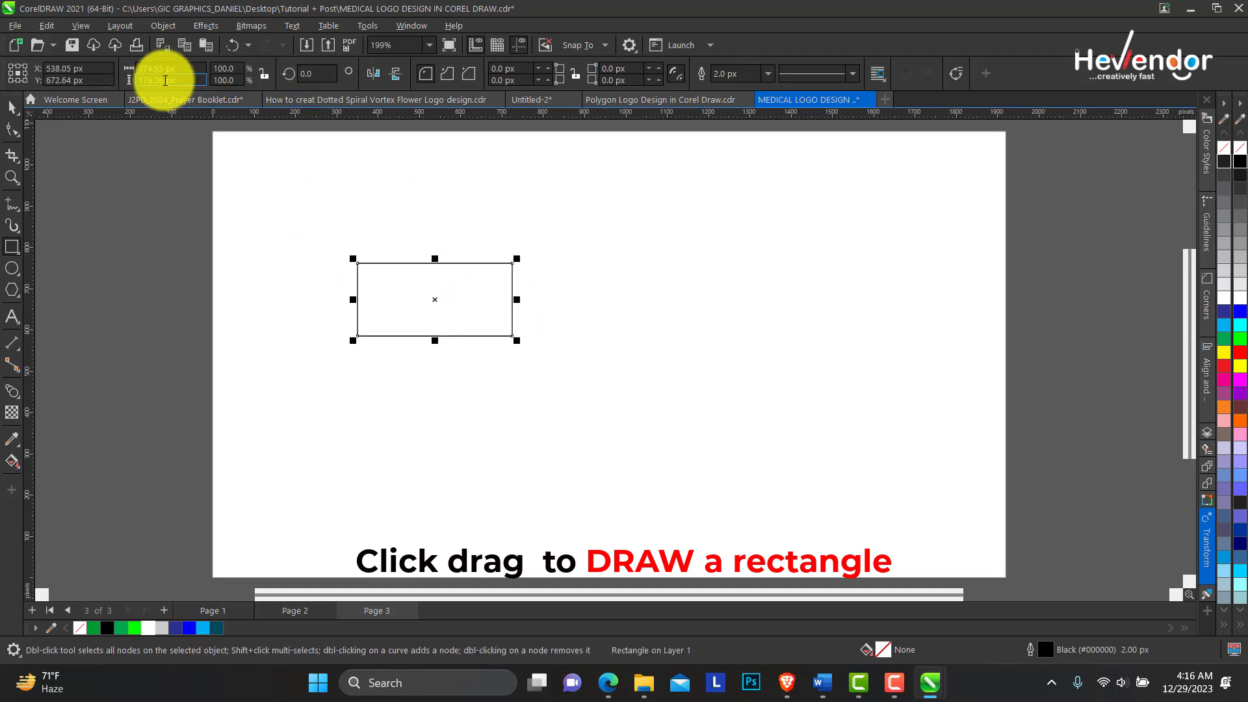
- Resize the rectangle to exactly 300 px wide by 150 px high
click(156, 69)
double_click(157, 69)
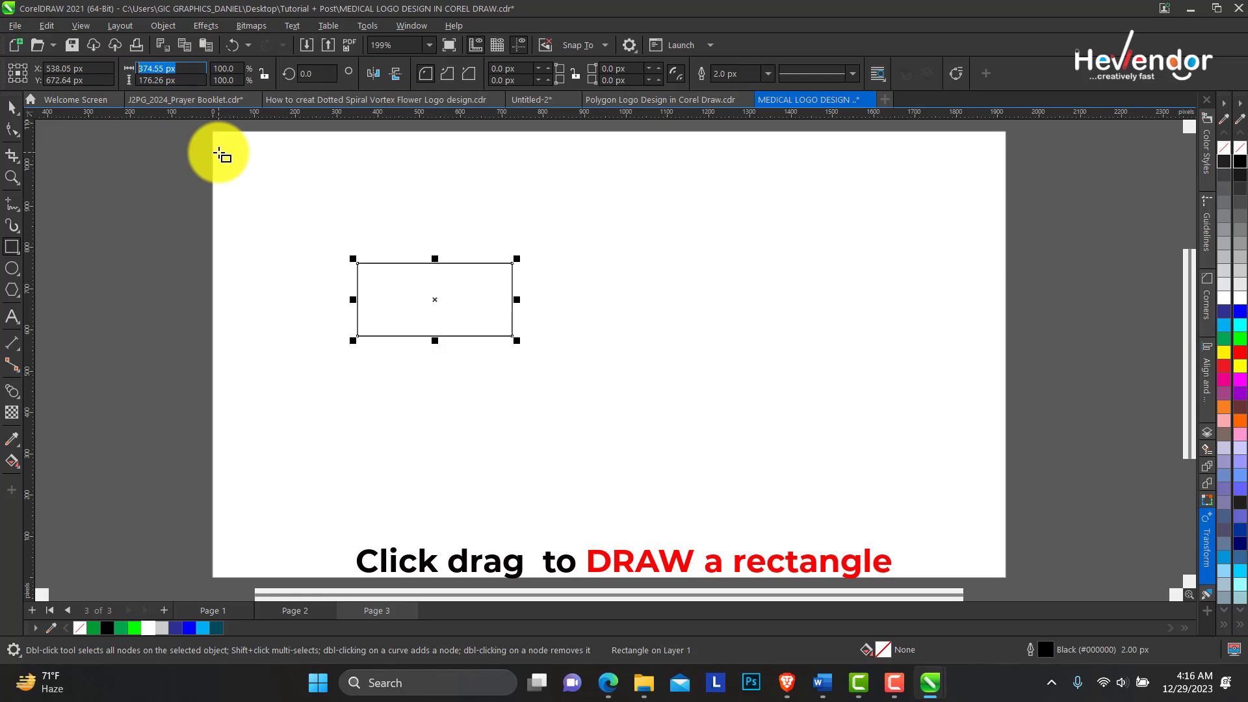
text(300)
key(Tab)
text(15)
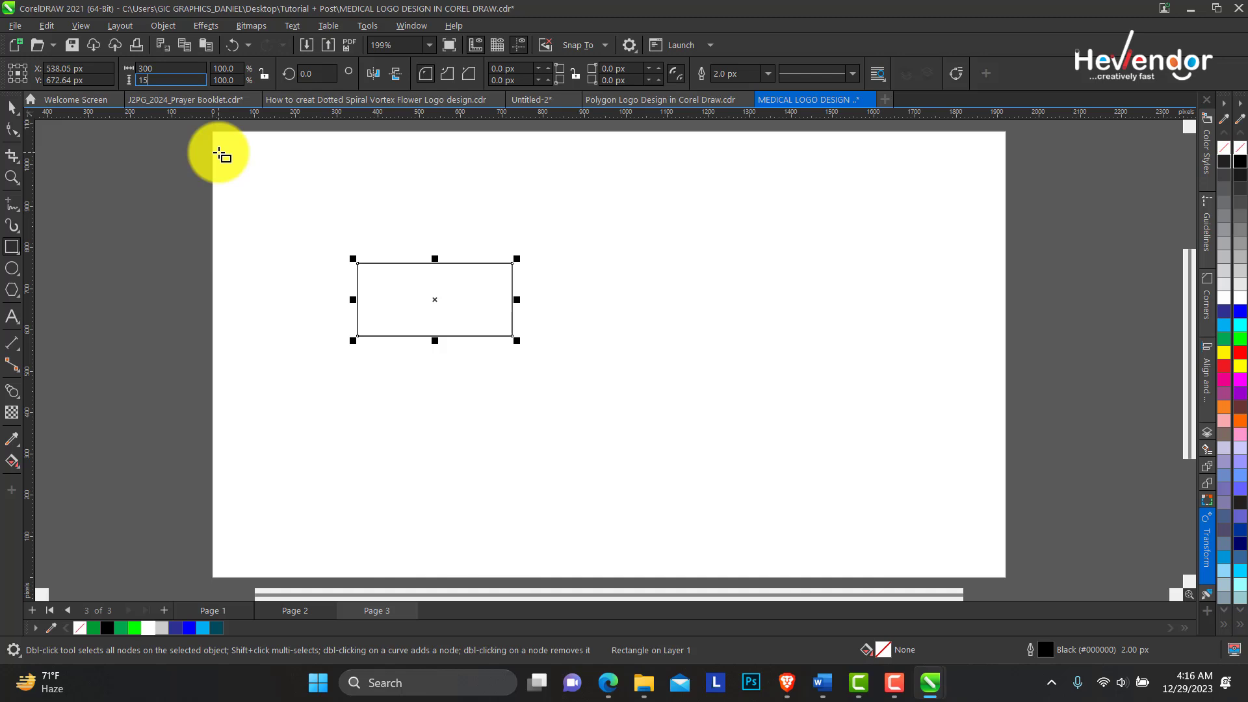
text(0)
key(Return)
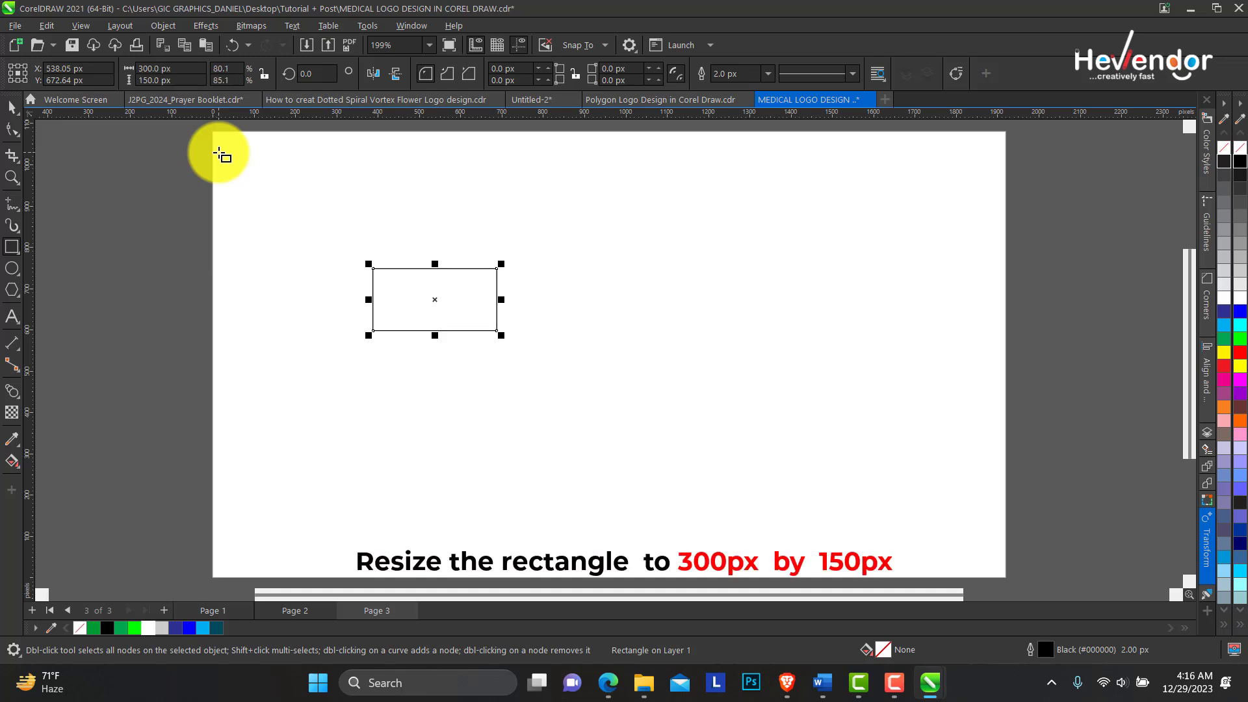
- Drop a vertically mirrored copy of the rectangle directly below the original
click(14, 108)
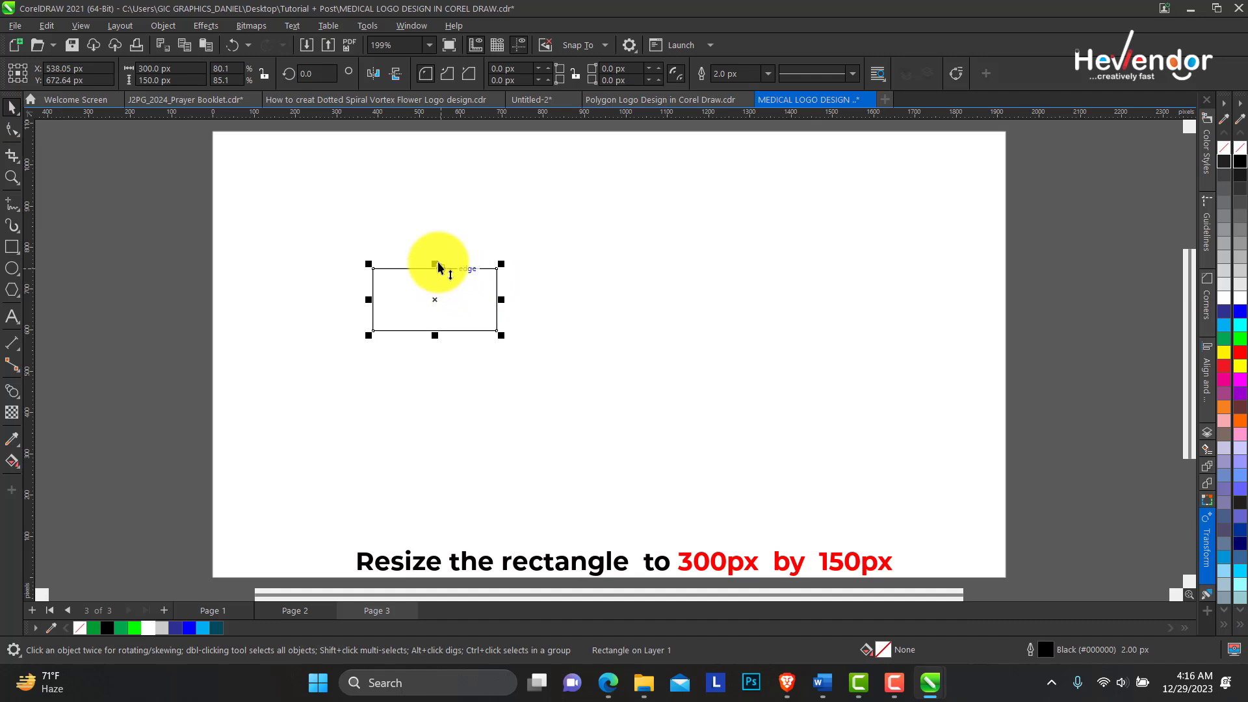
drag(435, 265, 447, 356)
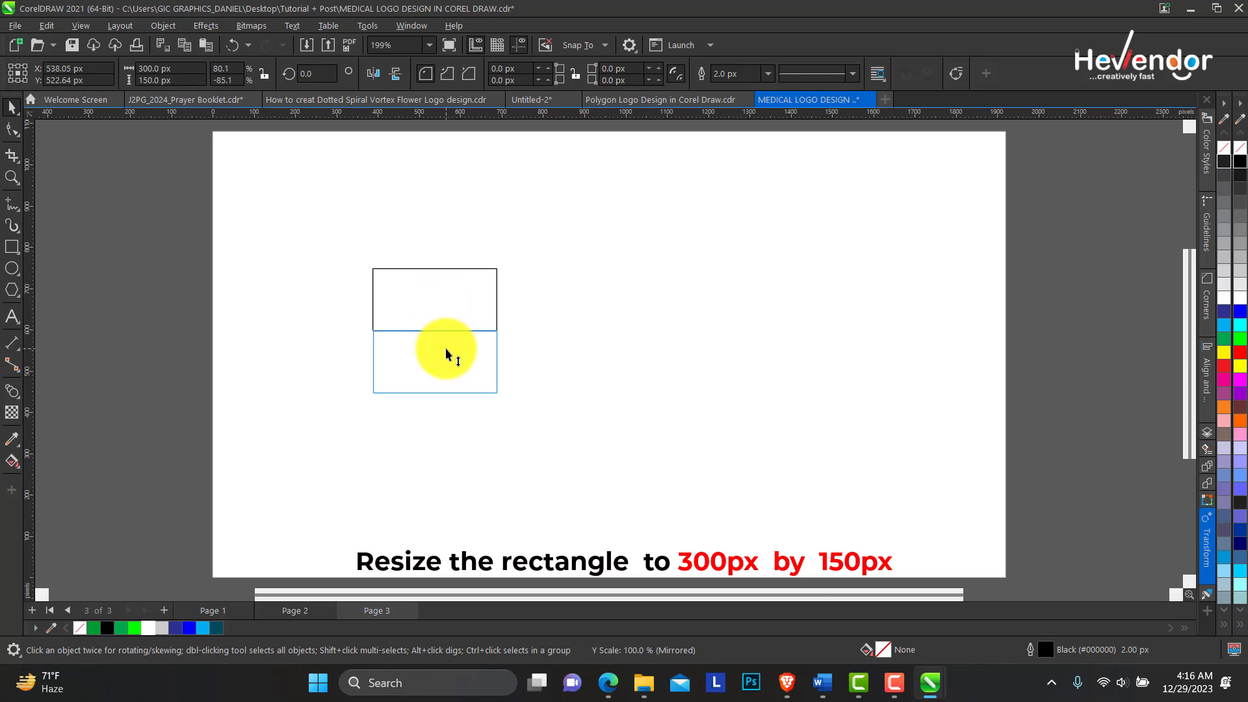
drag(447, 355, 447, 357)
right_click(447, 355)
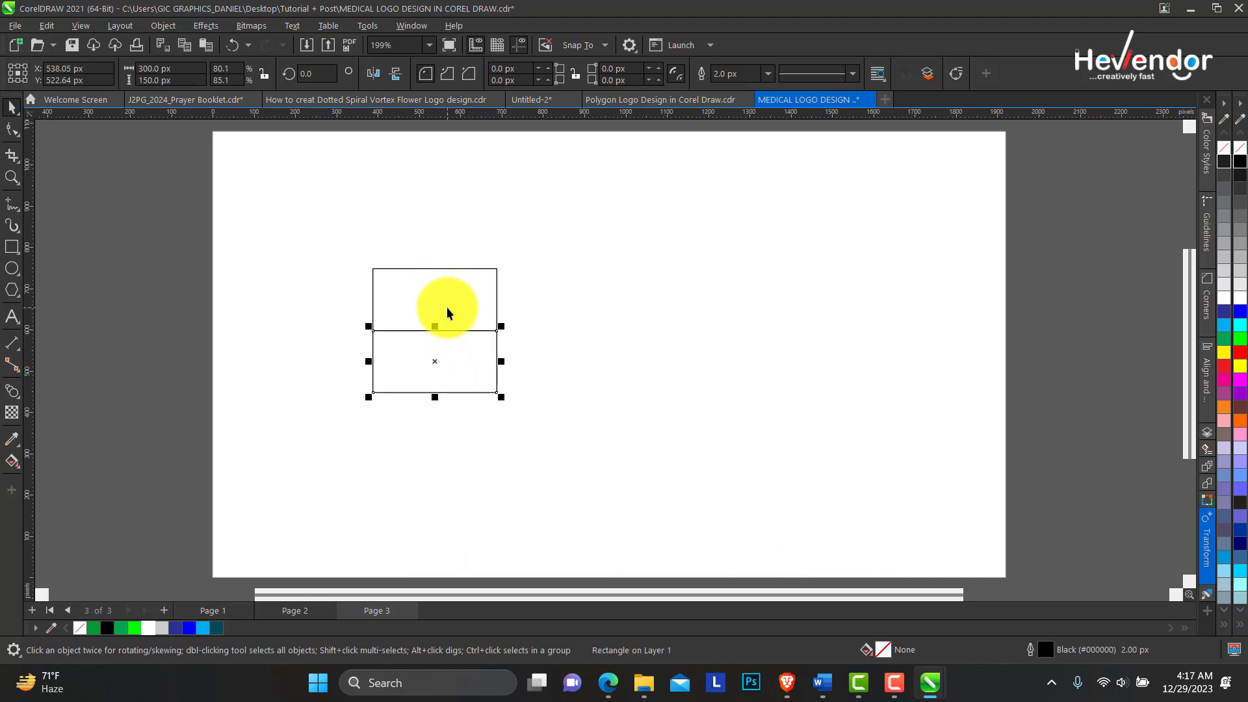
- Rotate a copy of both rectangles 270° about the right-edge midpoint
shift+click(461, 301)
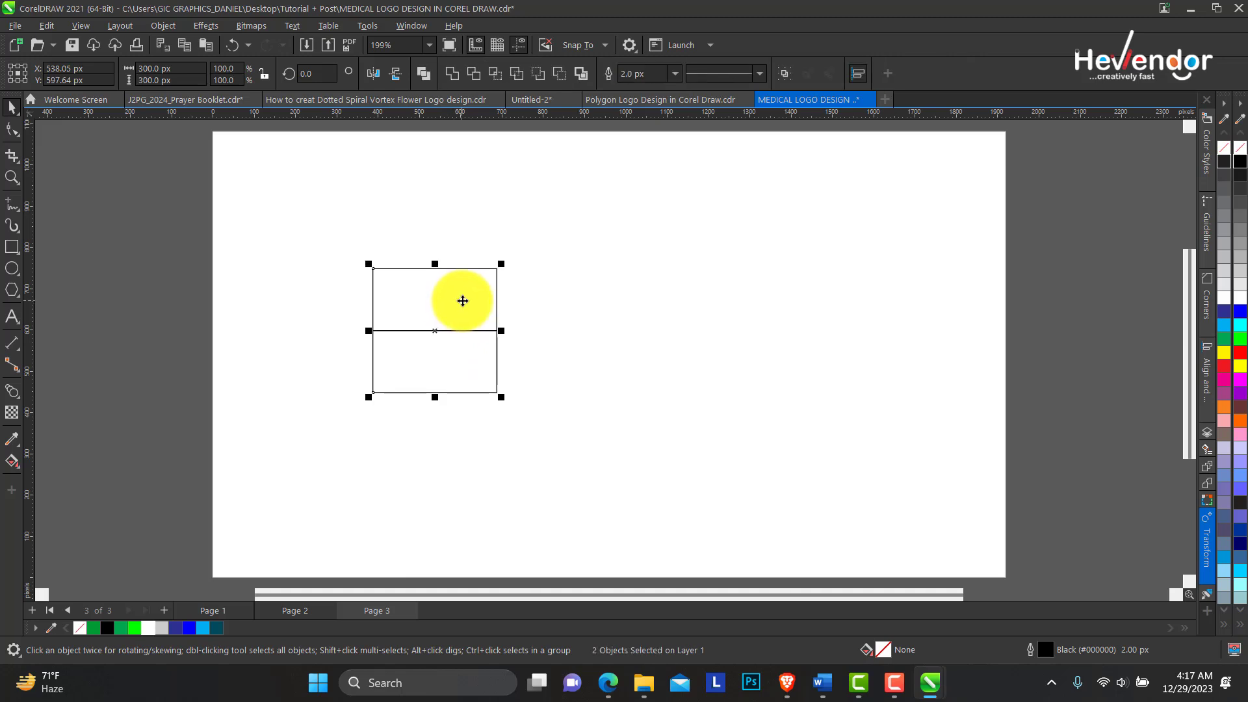
click(436, 332)
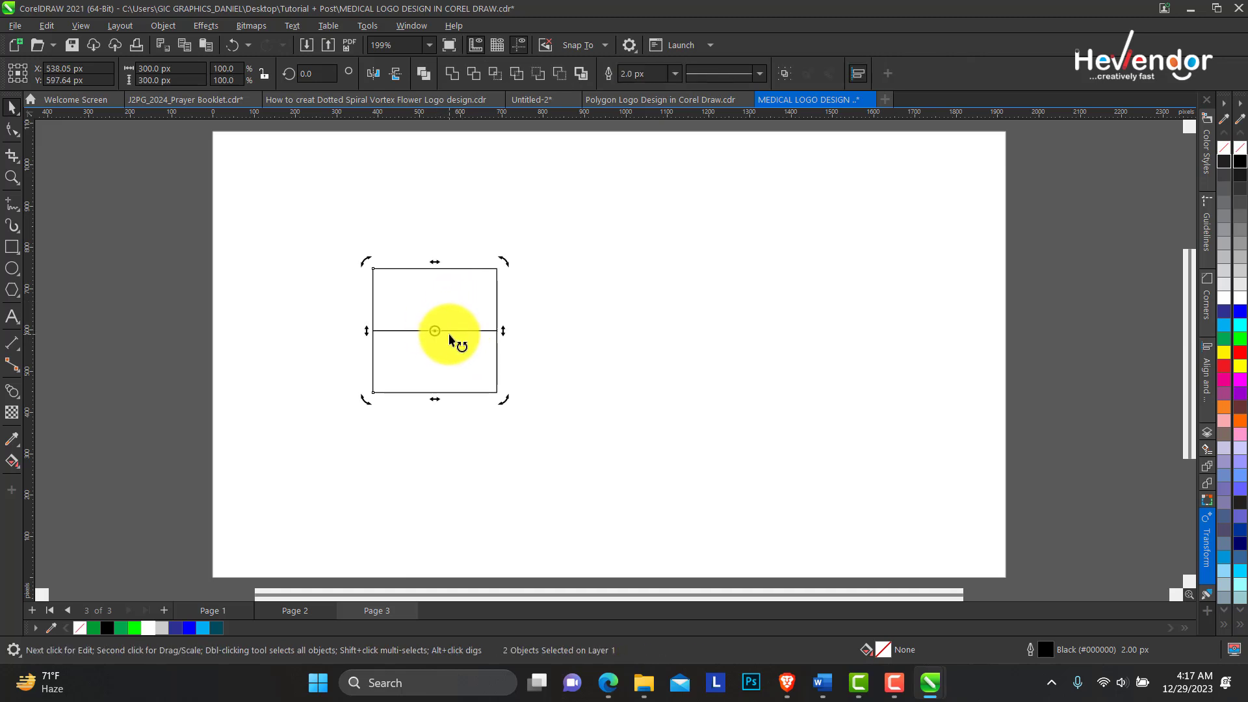
click(498, 330)
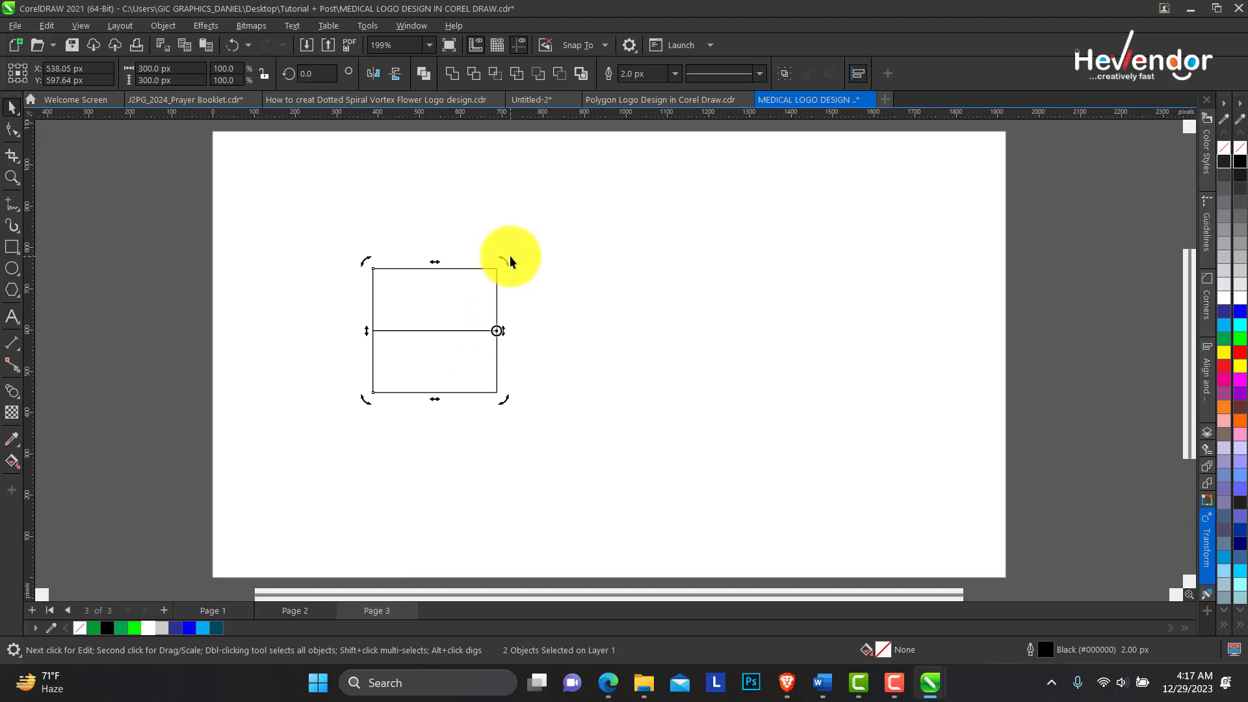
mouse_move(507, 268)
mouse_down()
mouse_move(539, 283)
mouse_move(556, 339)
mouse_up()
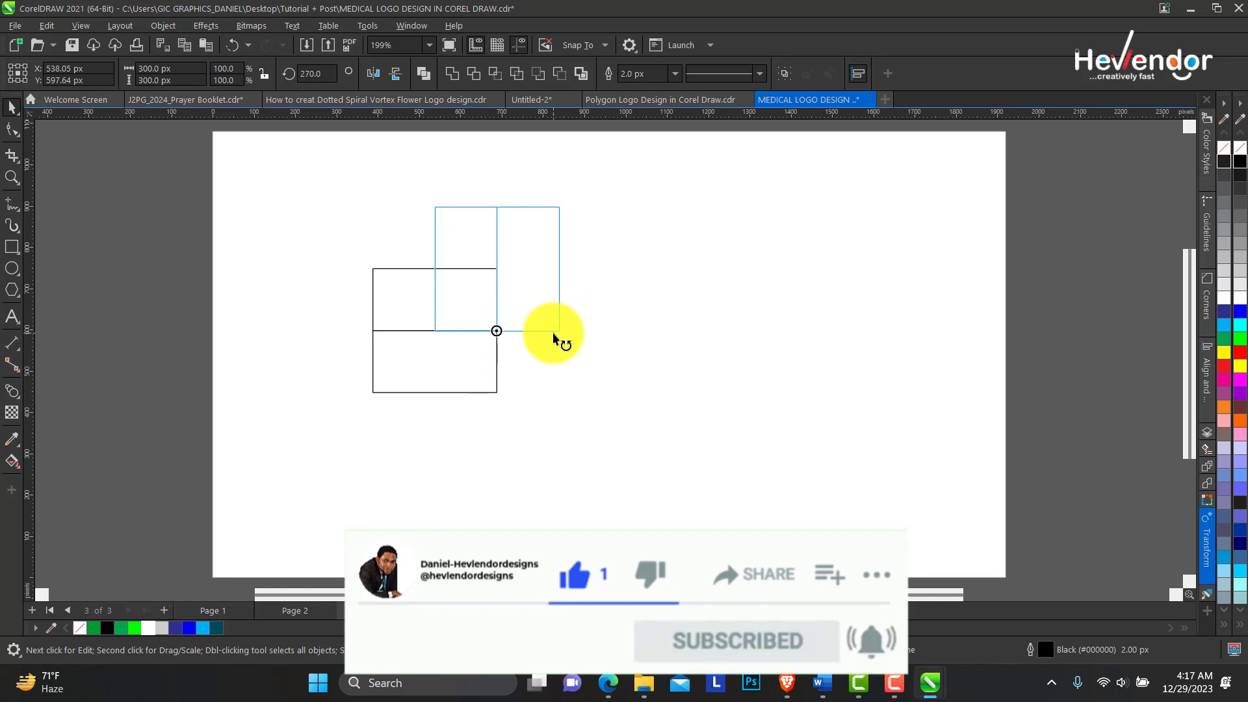
drag(556, 340, 556, 339)
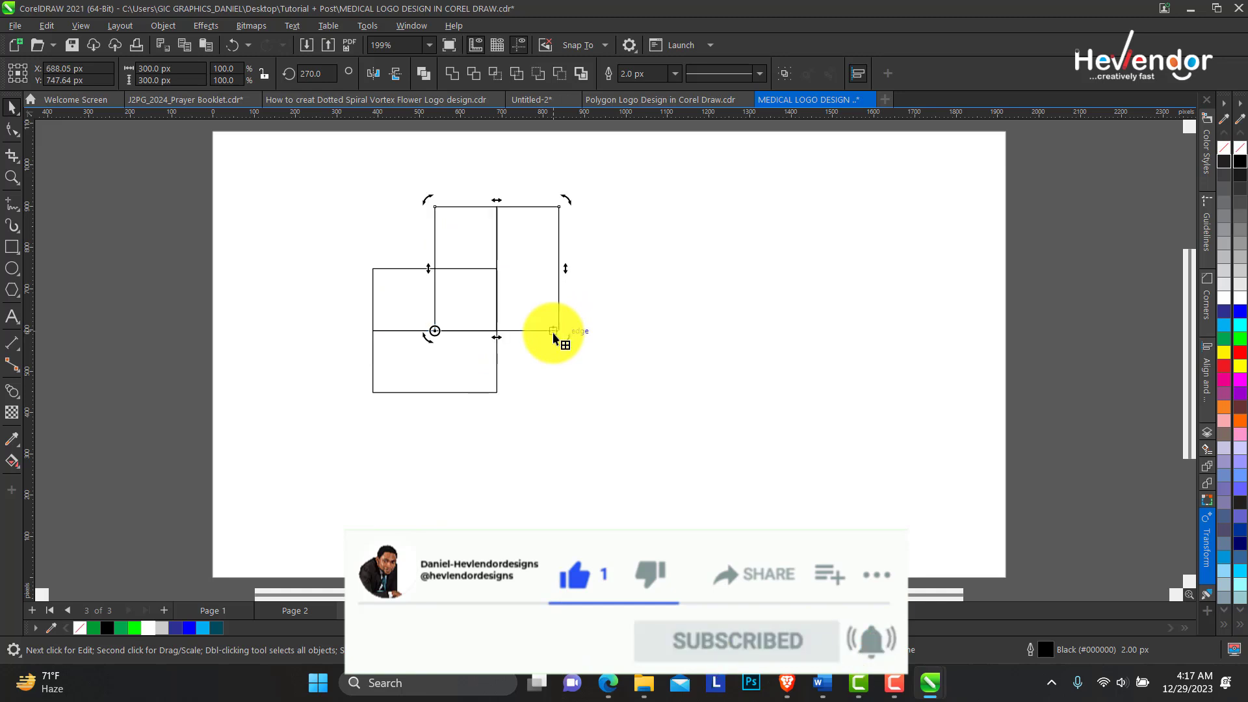
click(366, 227)
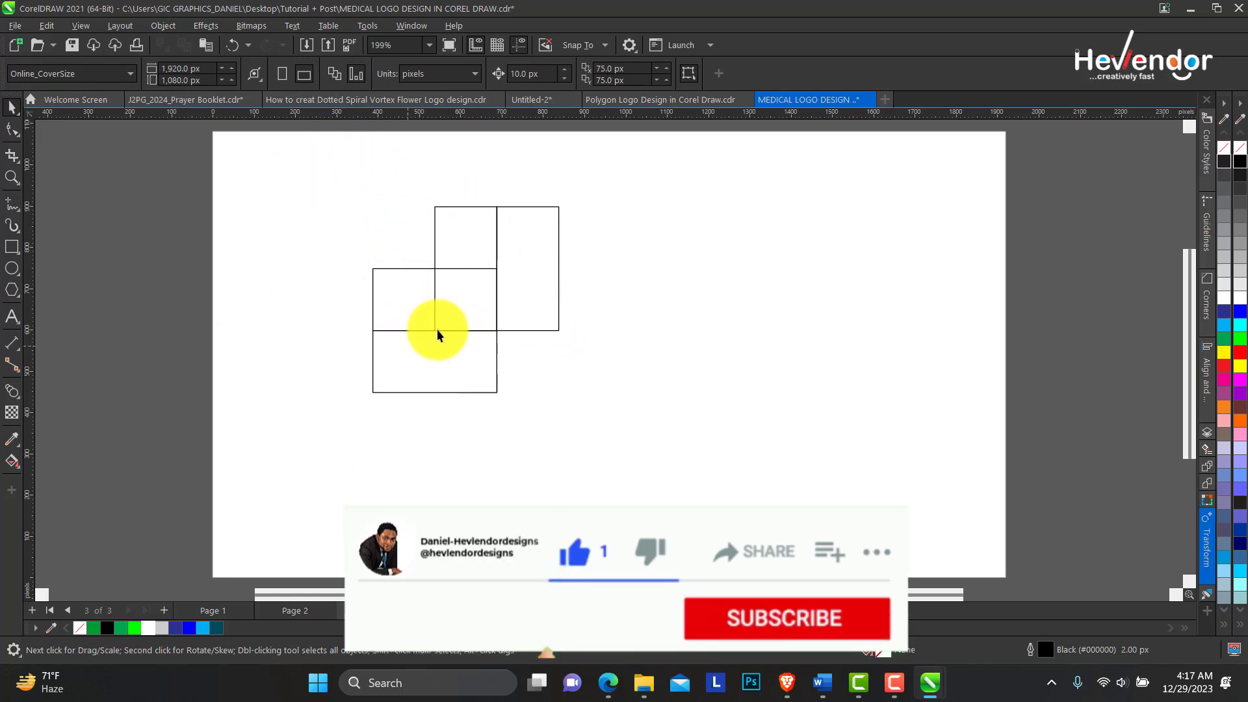
- Zoom in on the four rectangles and start node editing with the Shape tool
click(465, 217)
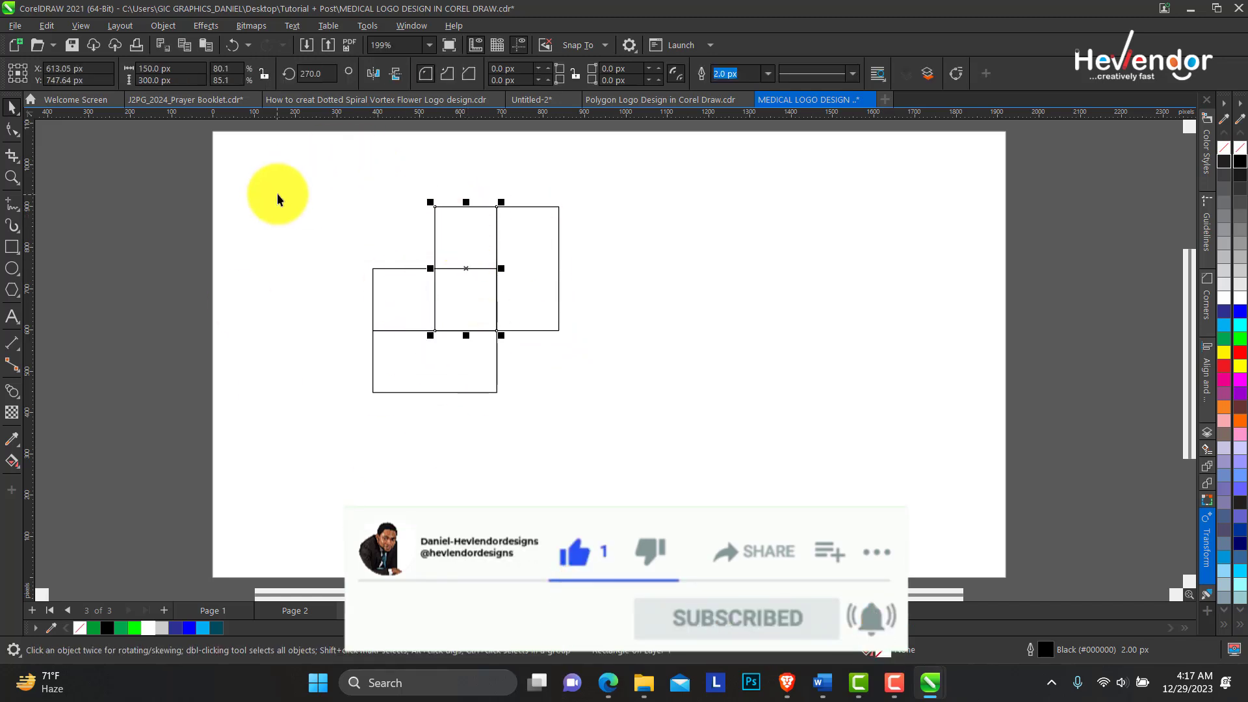
drag(323, 177, 570, 424)
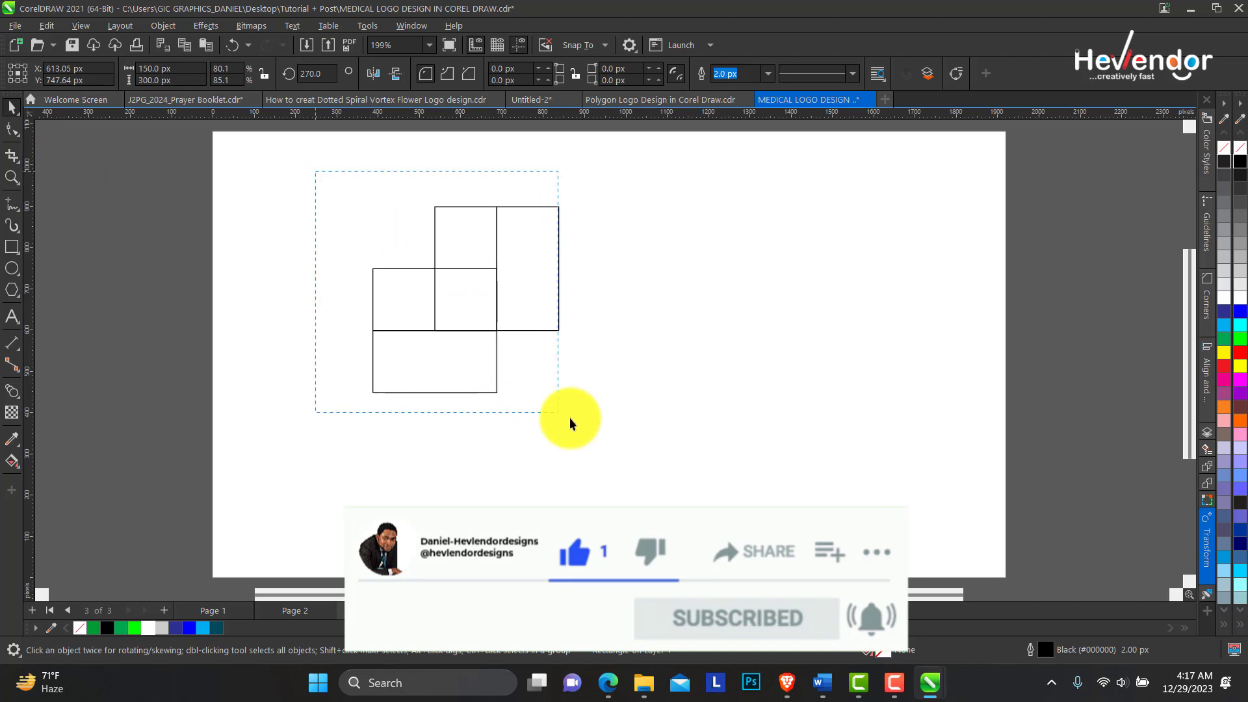
click(13, 177)
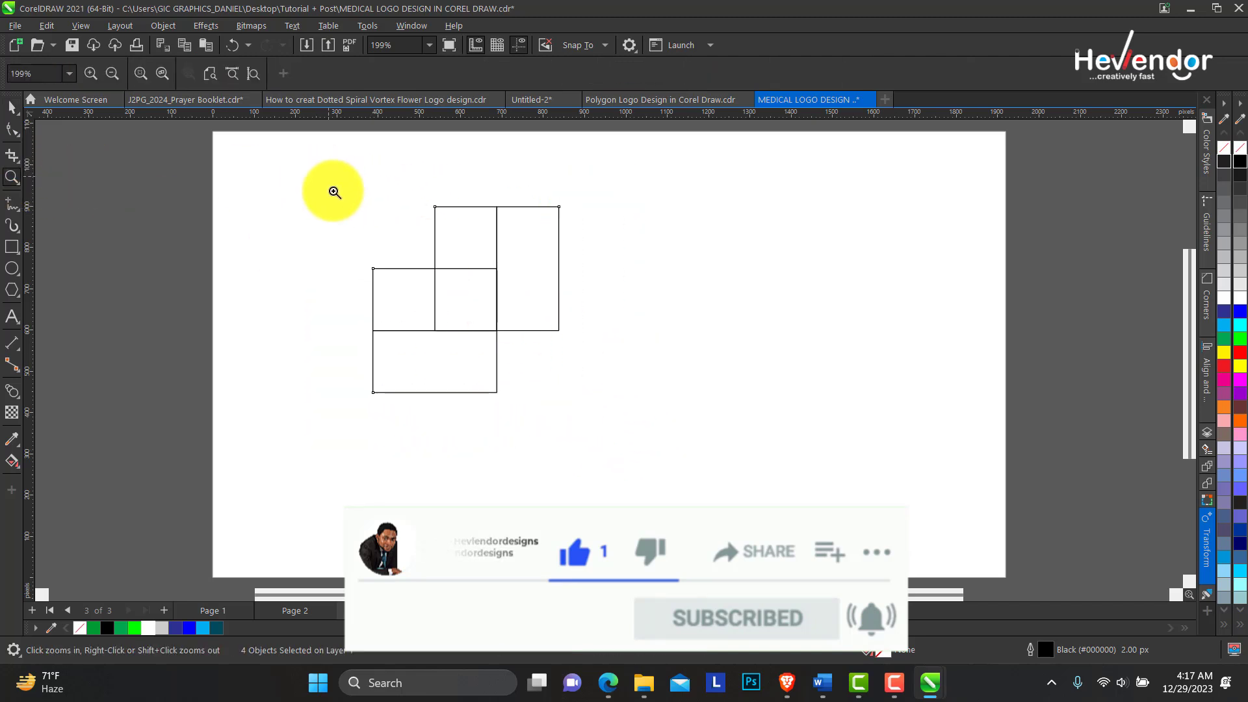
drag(329, 179, 712, 460)
click(12, 109)
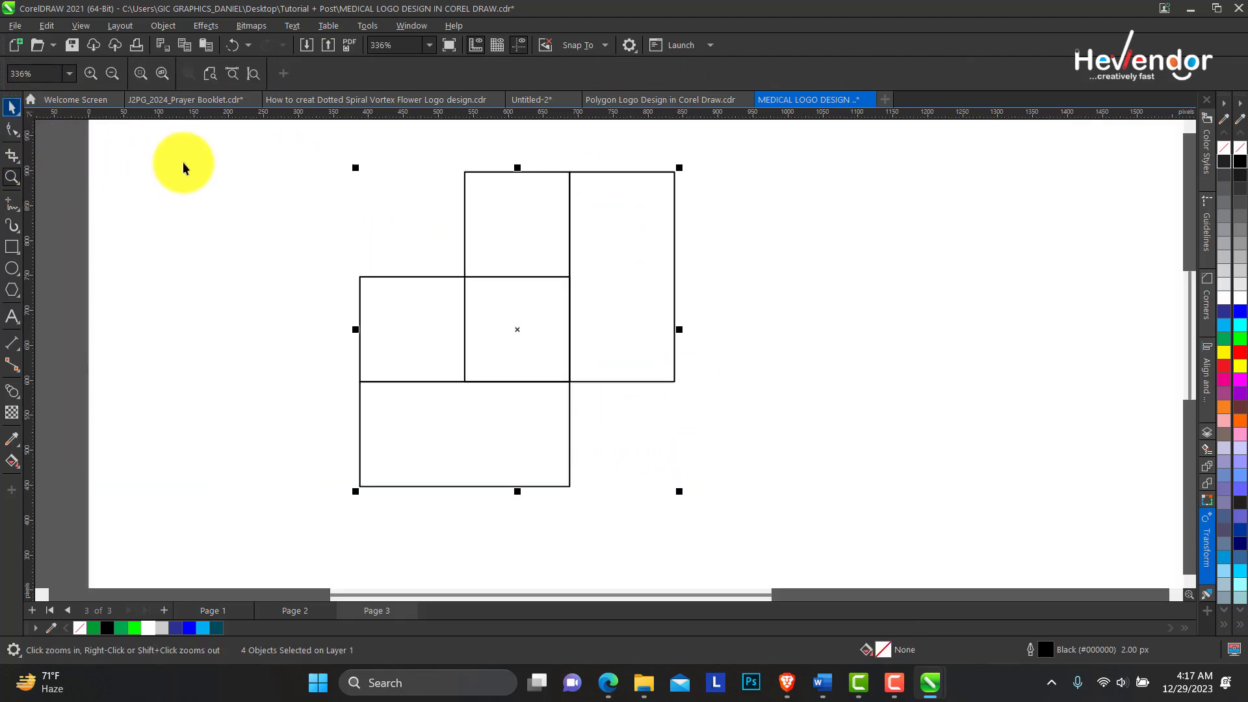
click(12, 132)
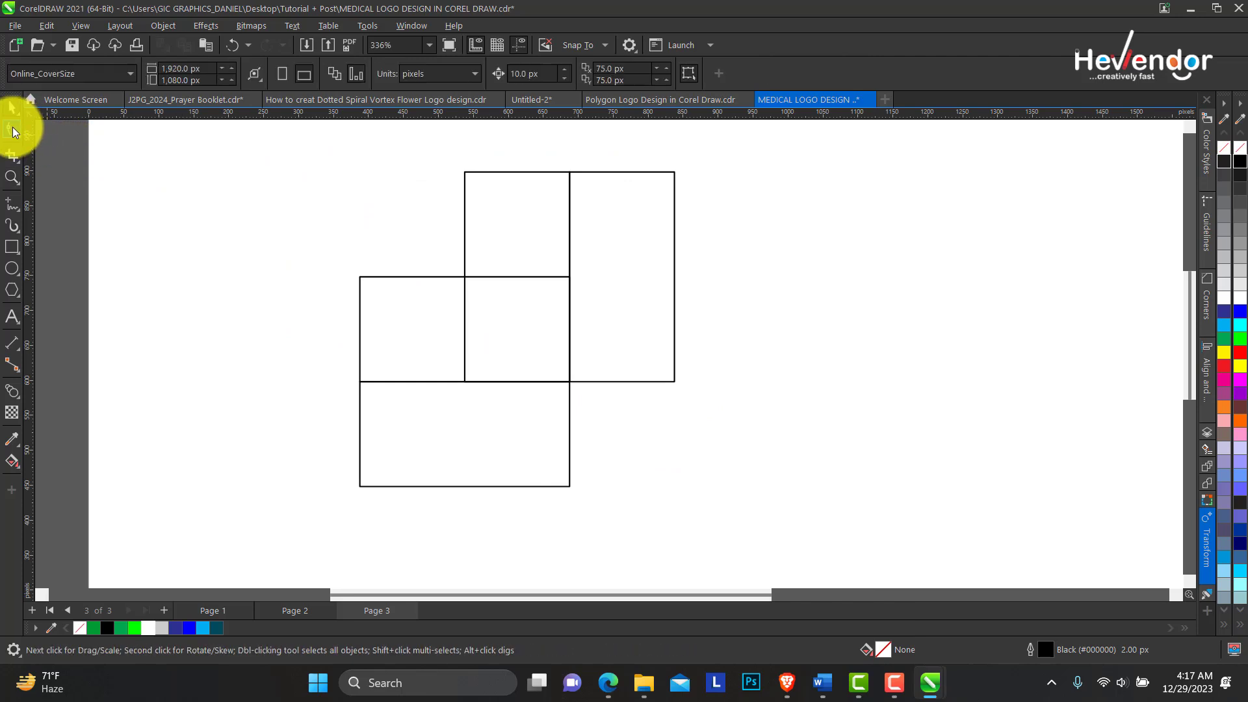
click(539, 207)
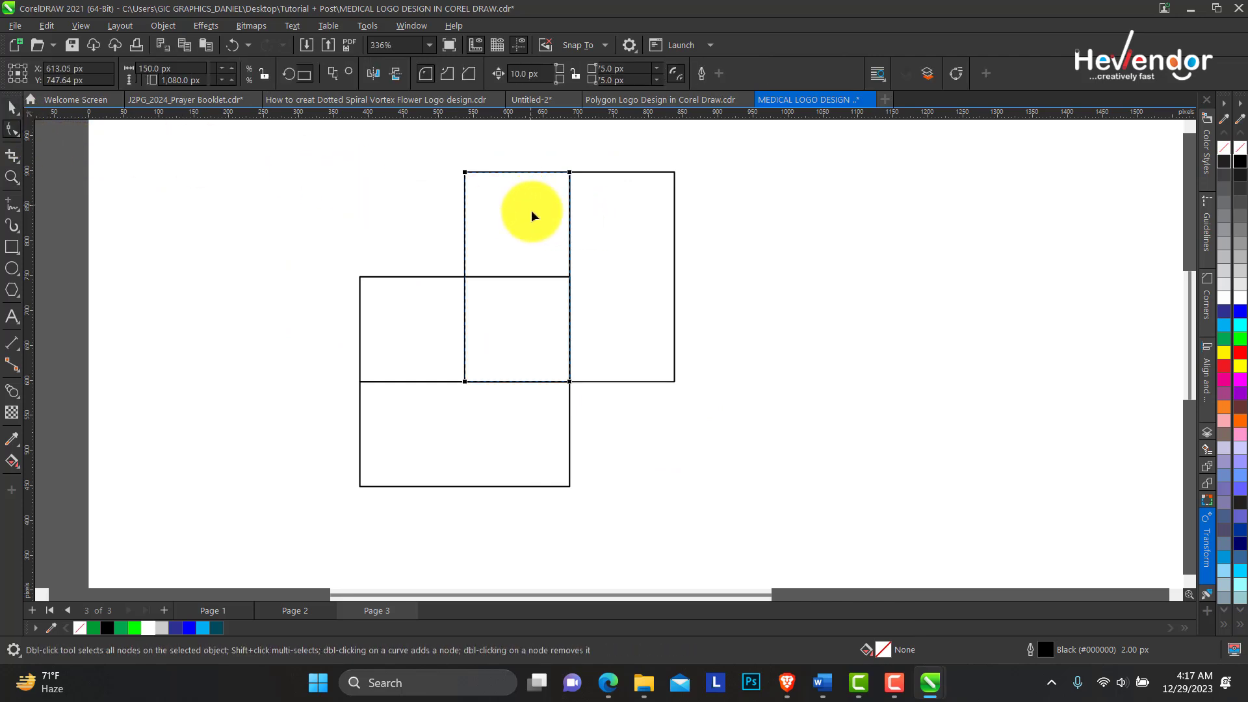
- Round both top corners of the right-hand upright rectangle to a 75 px semicircular cap
click(605, 195)
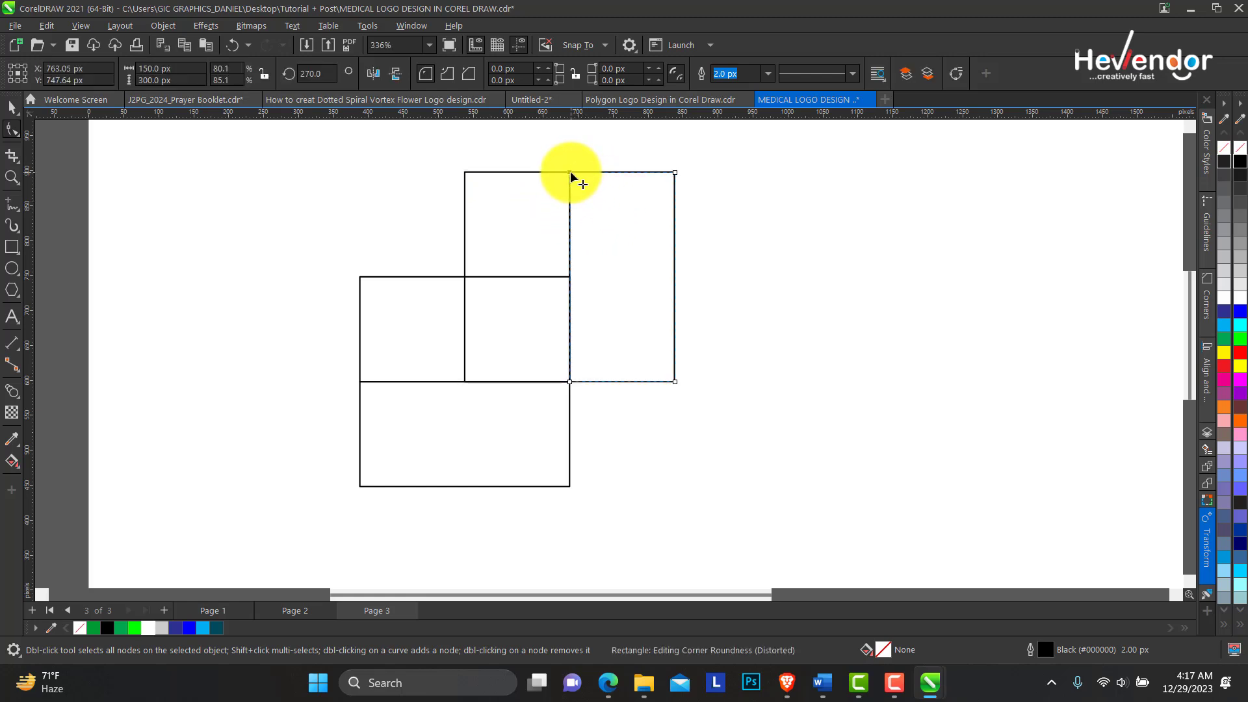
drag(568, 177, 555, 241)
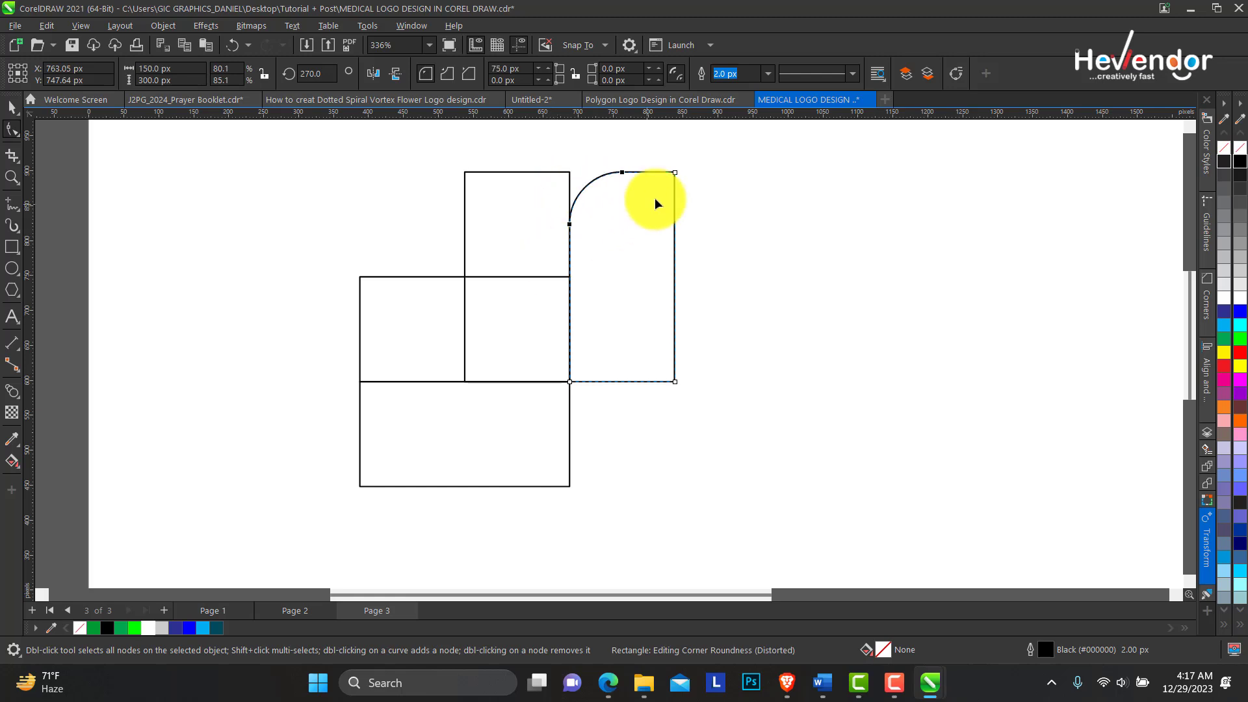
key(ctrl+z)
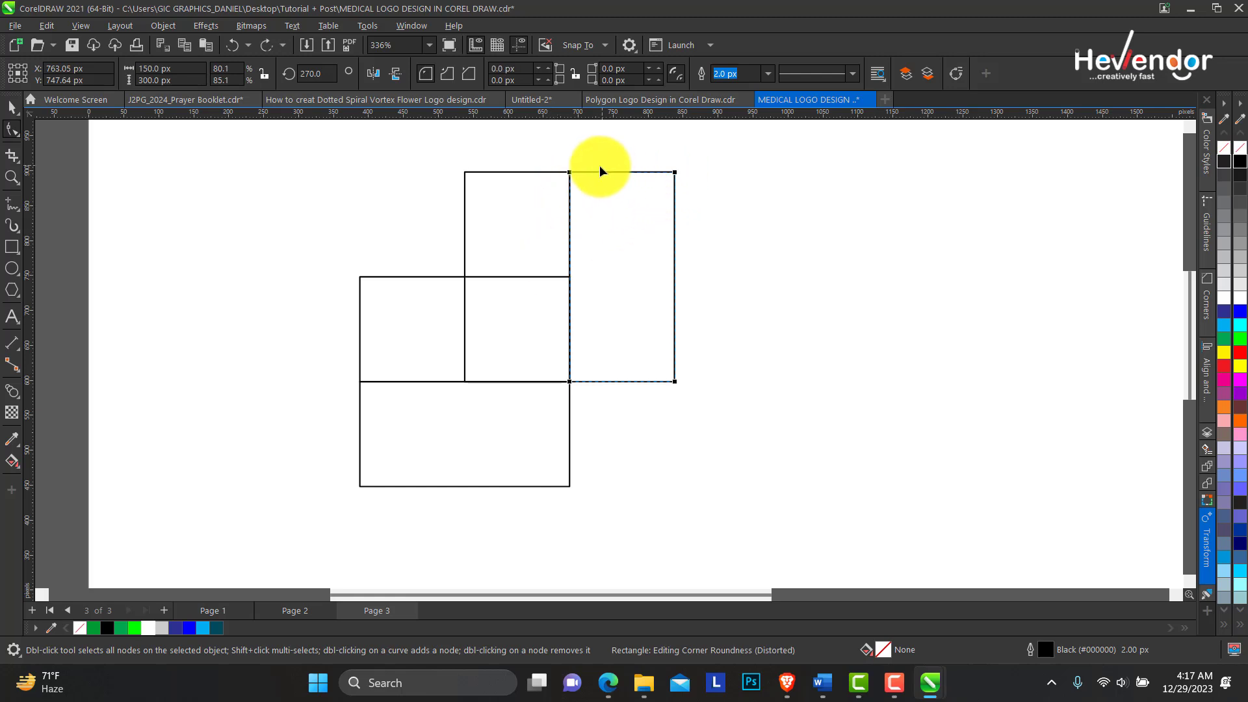
click(571, 175)
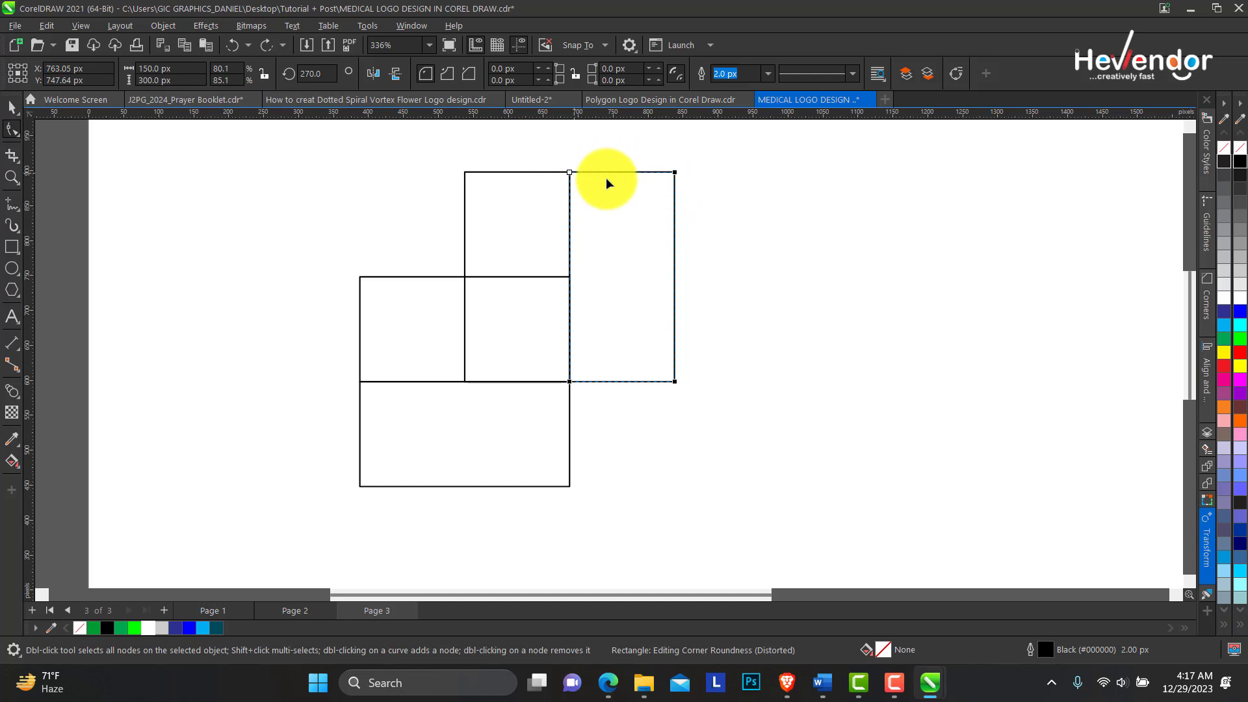
click(675, 176)
click(699, 160)
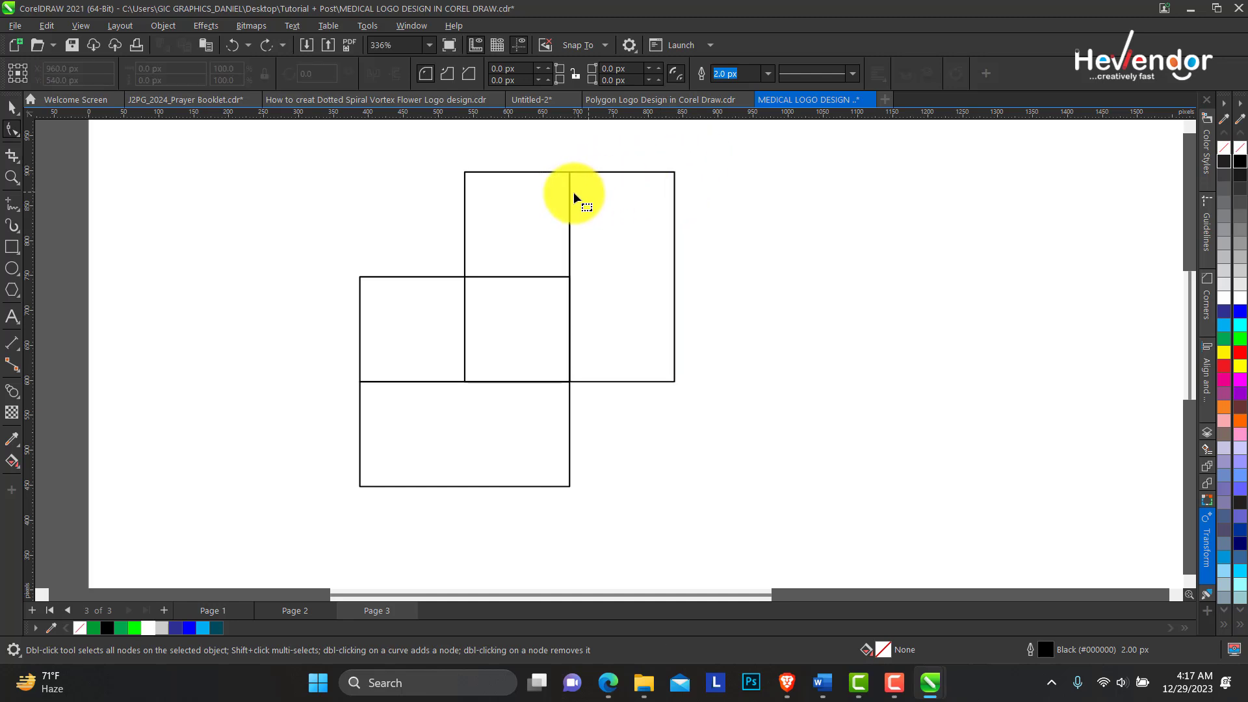
click(609, 195)
click(676, 176)
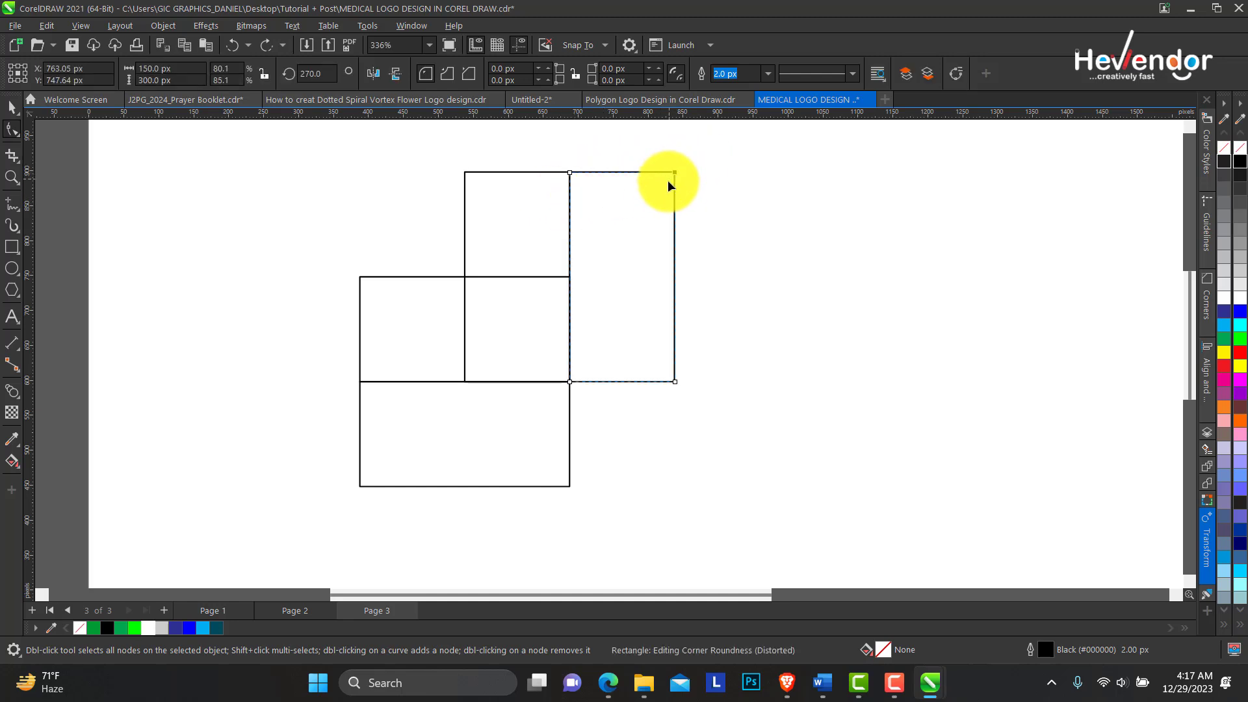
click(573, 177)
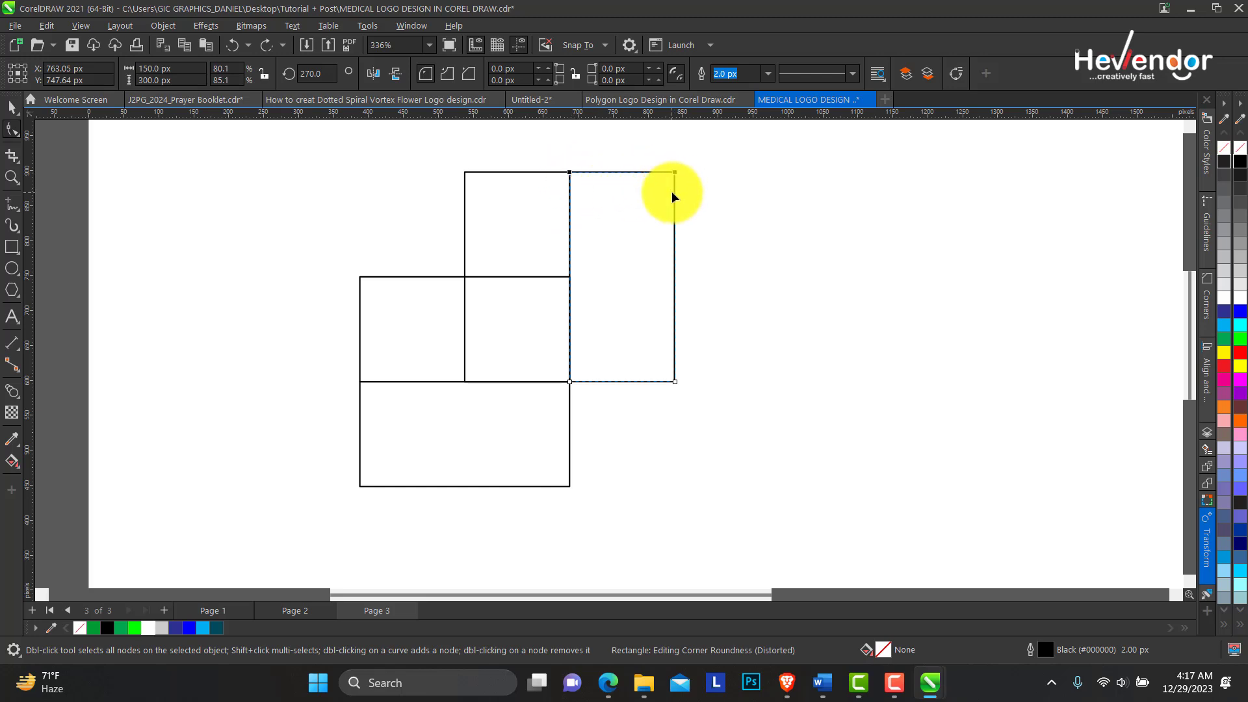
drag(677, 179, 682, 254)
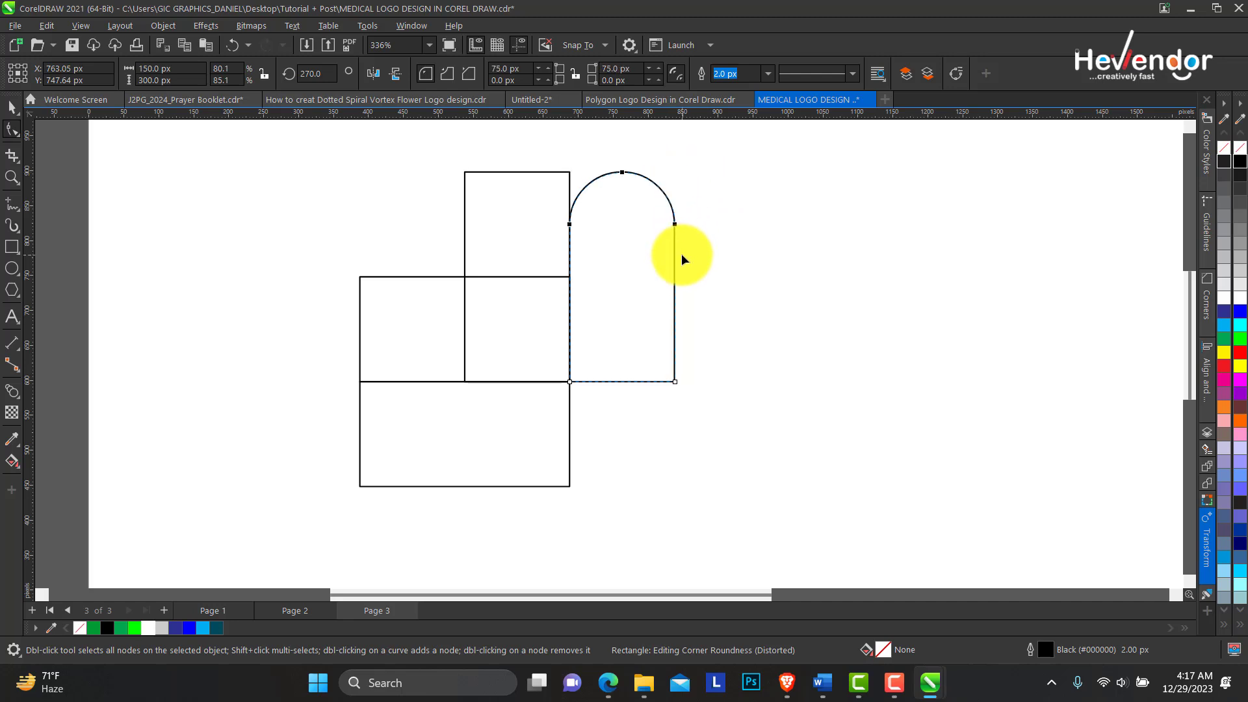
- Round the corners of the upper middle rectangle with the Shape tool
click(498, 225)
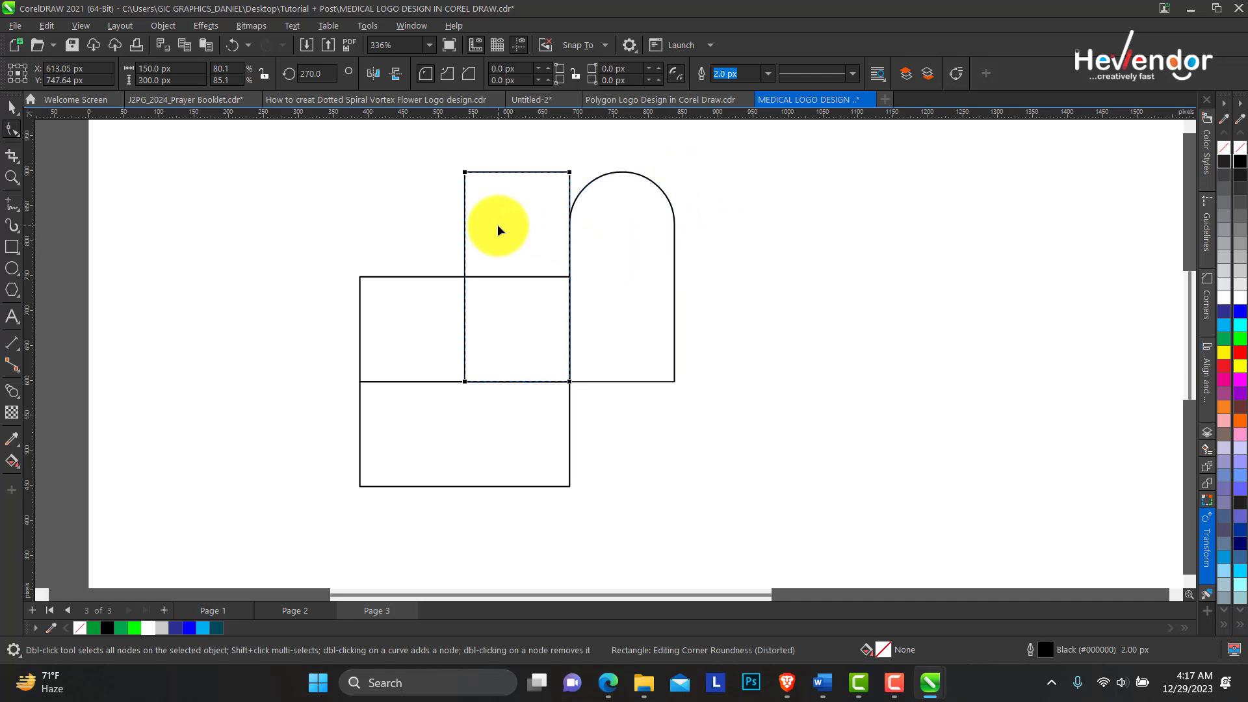
click(467, 179)
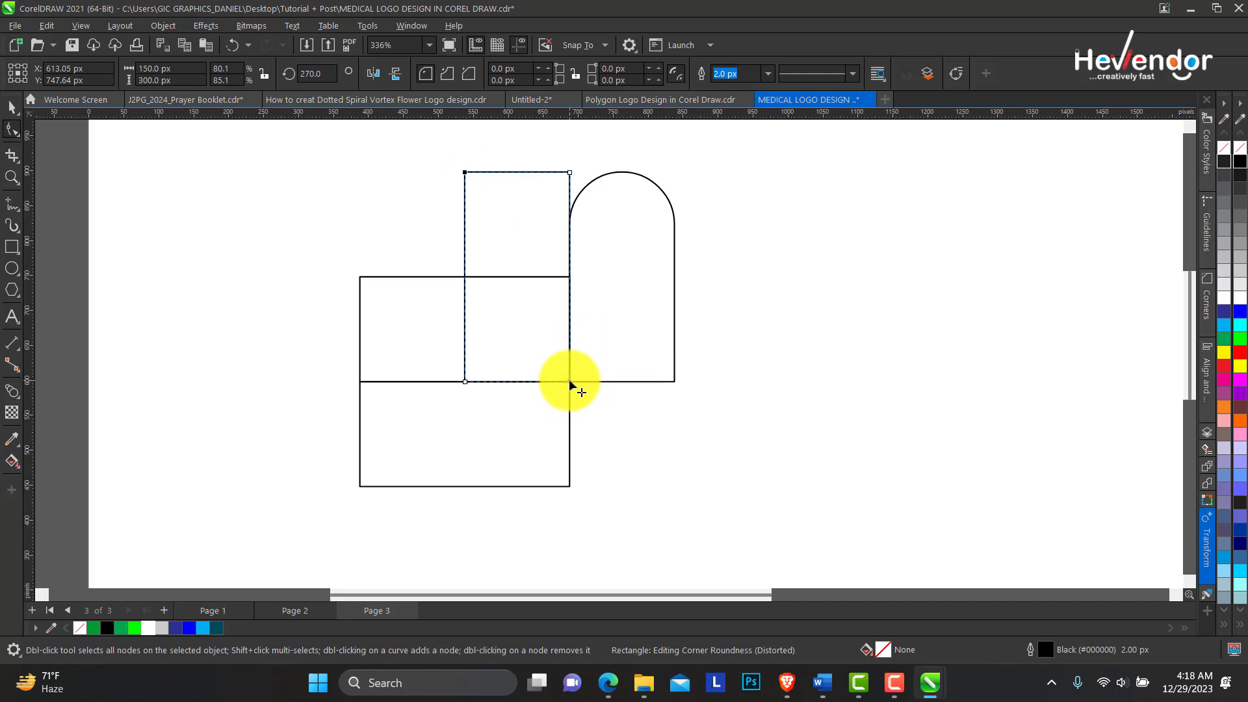
drag(571, 382, 466, 386)
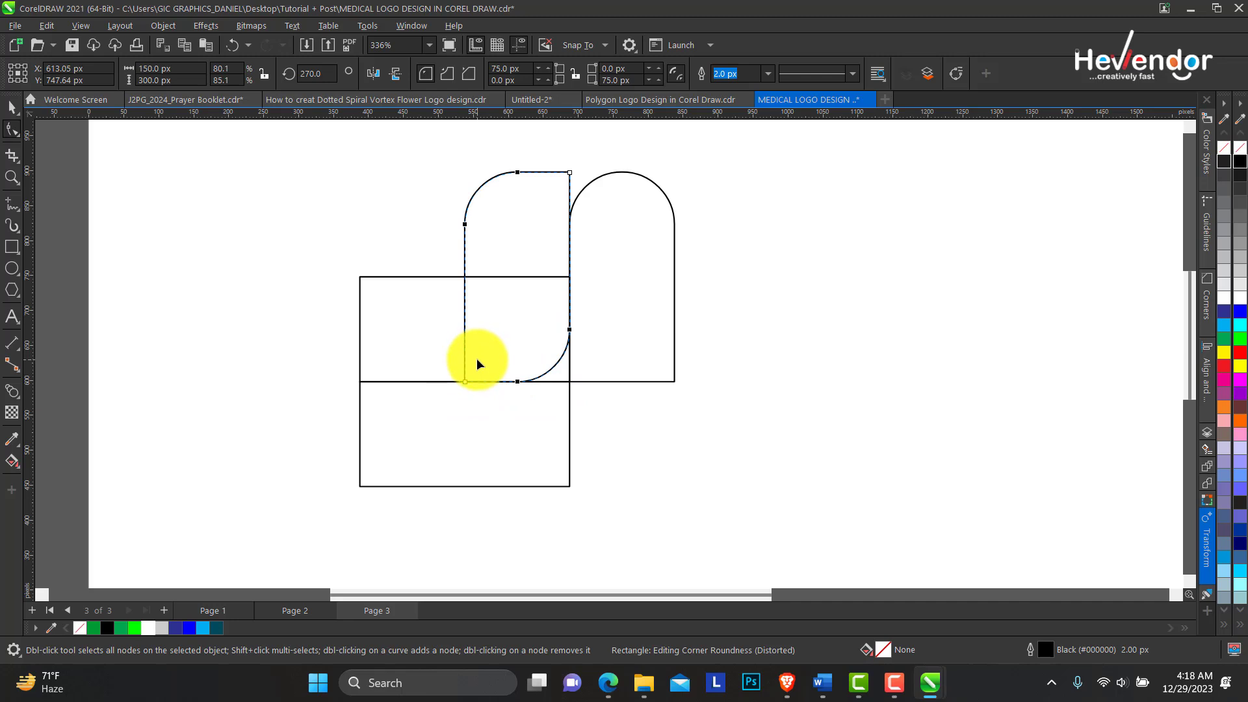
- Round the left corners of the horizontal rectangle into a 75 px semicircular end
click(403, 336)
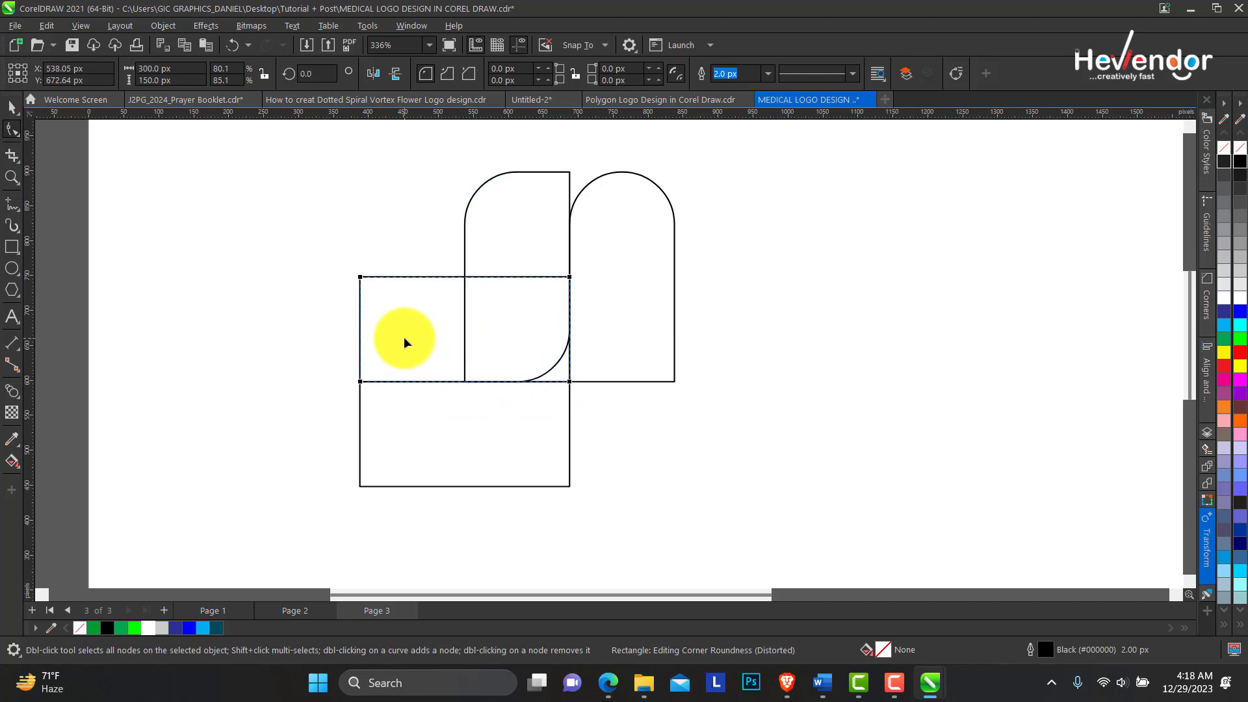
click(362, 280)
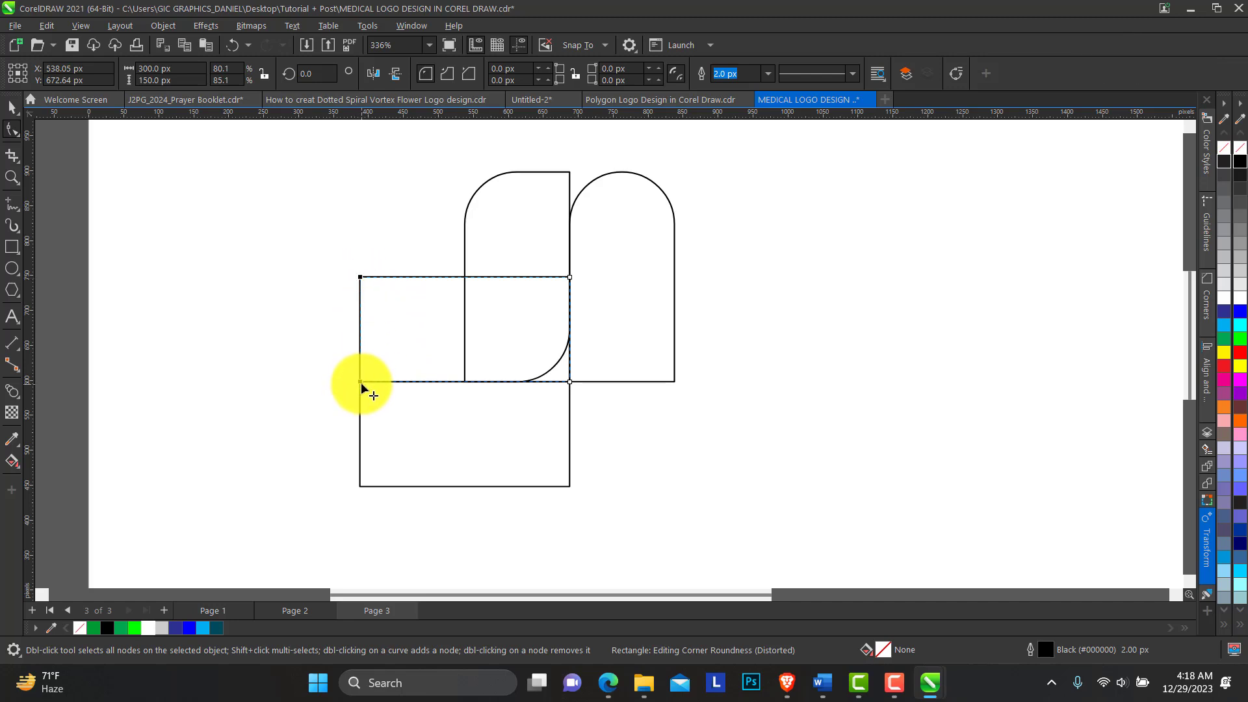
drag(362, 382, 435, 381)
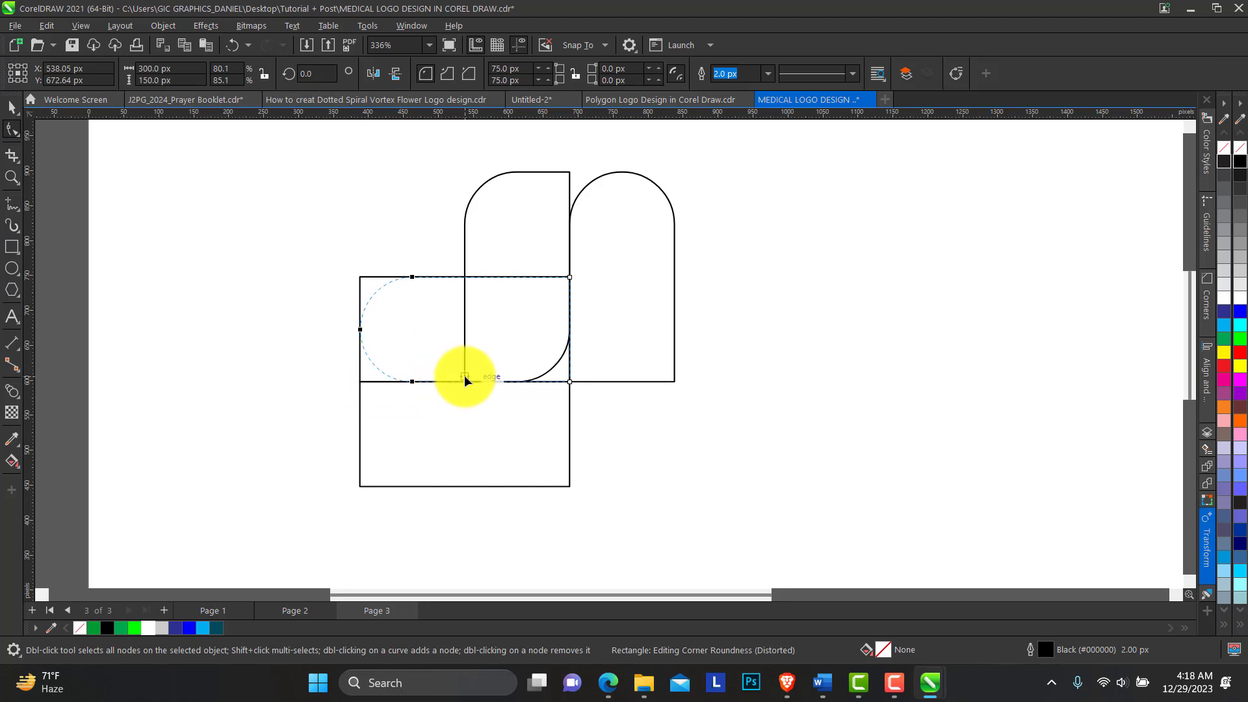
click(14, 107)
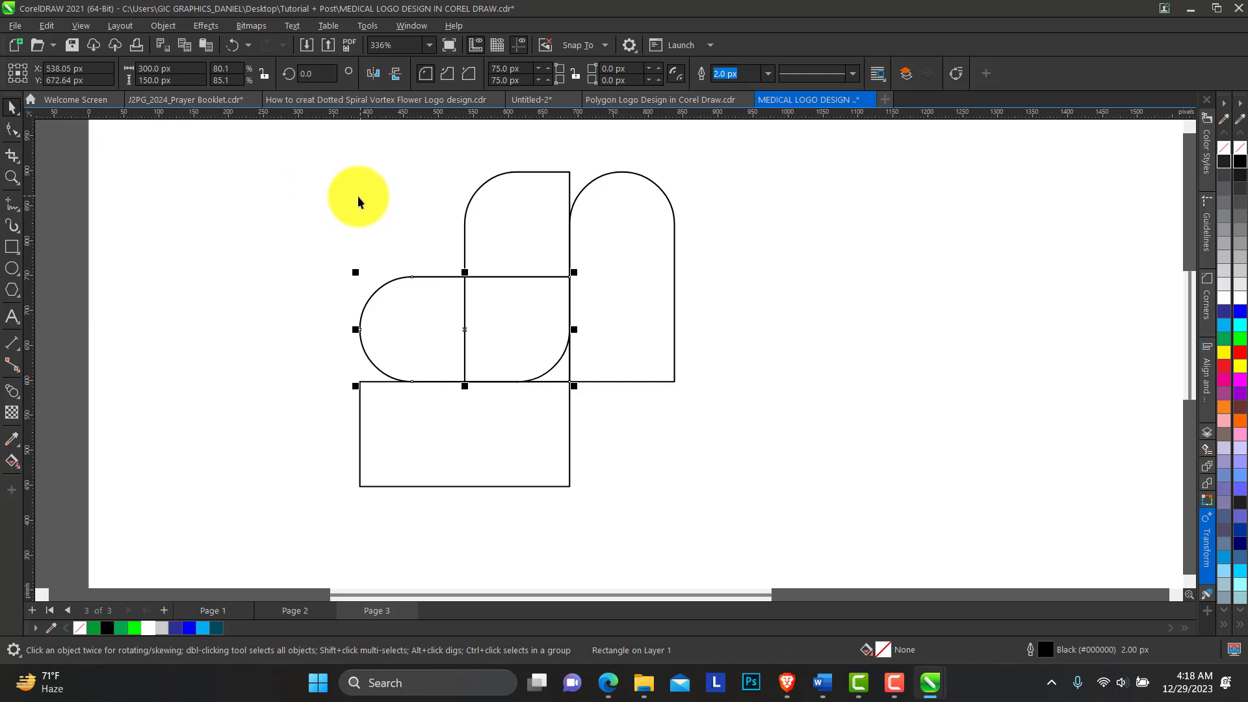
- Delete the lower rectangle and switch to freehand line drawing
click(512, 442)
key(Delete)
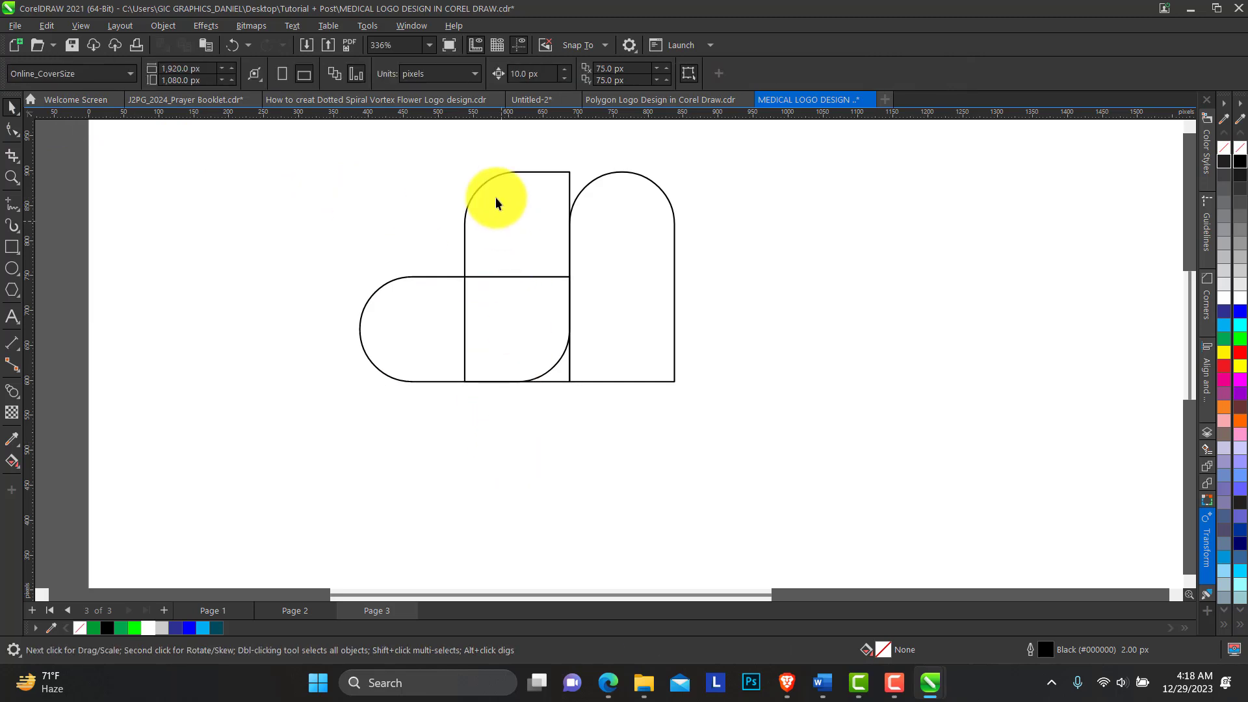
click(18, 208)
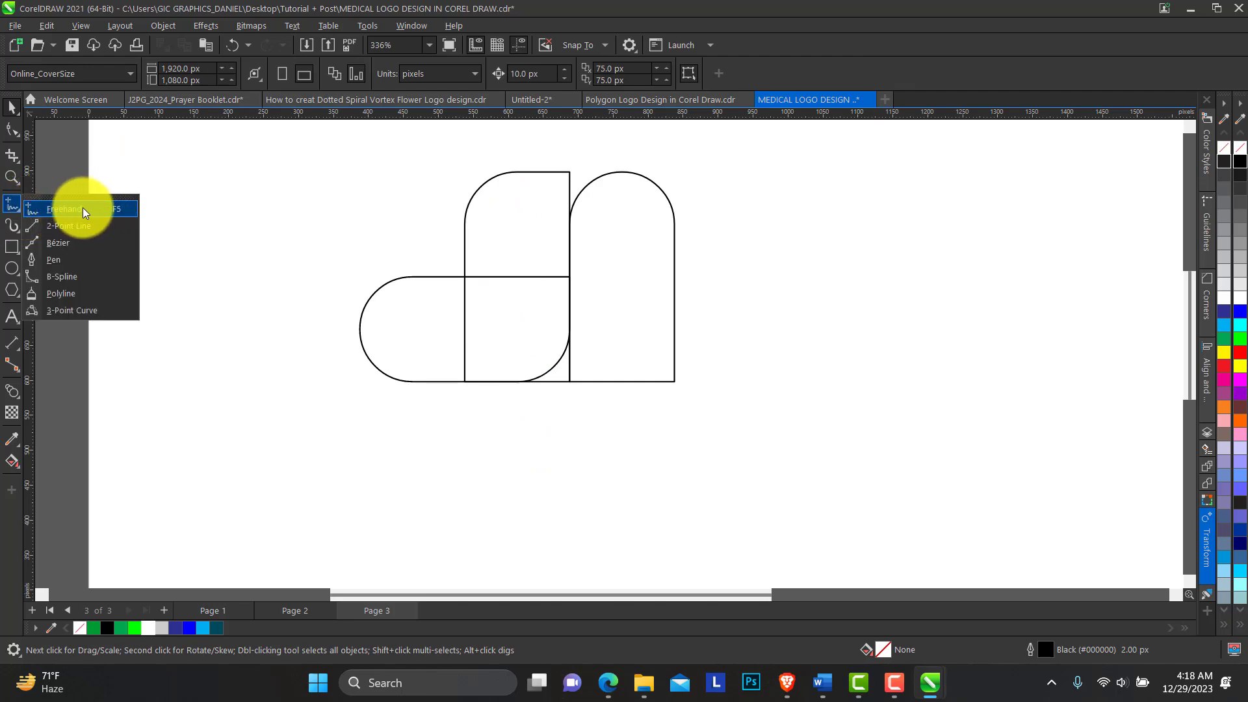
click(105, 208)
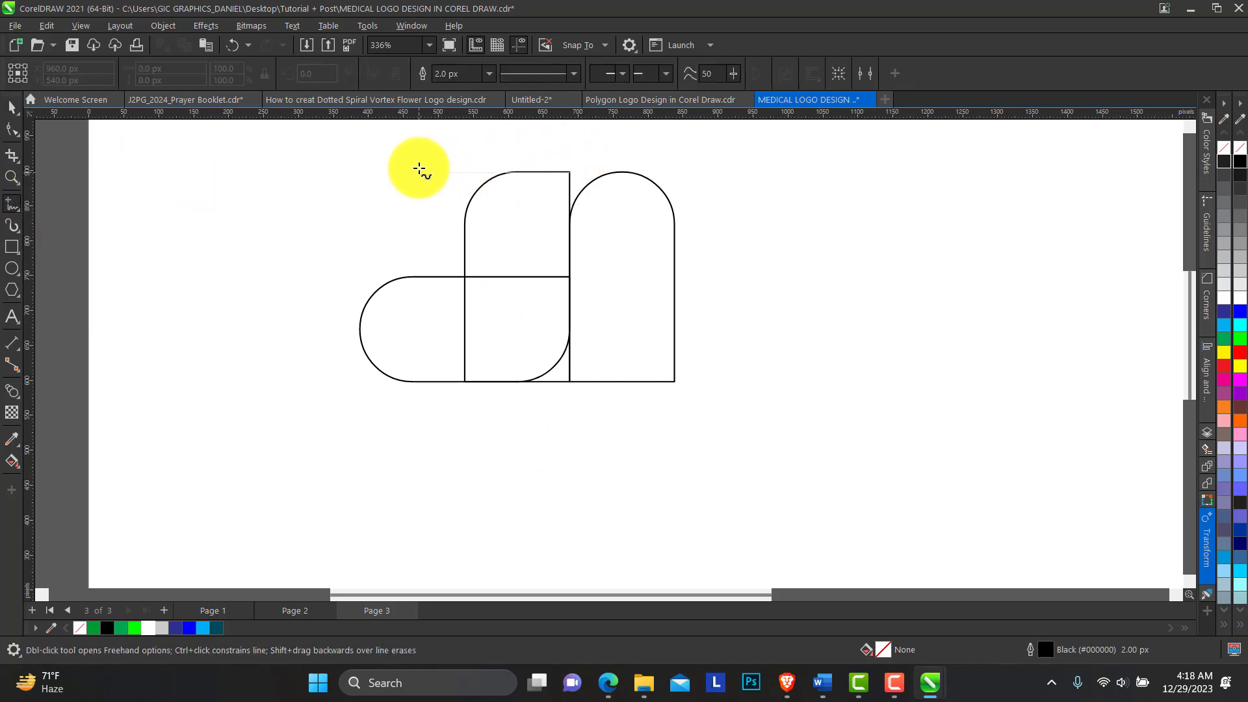
- Draw a horizontal line across the tops of the rounded shapes
drag(414, 173, 726, 172)
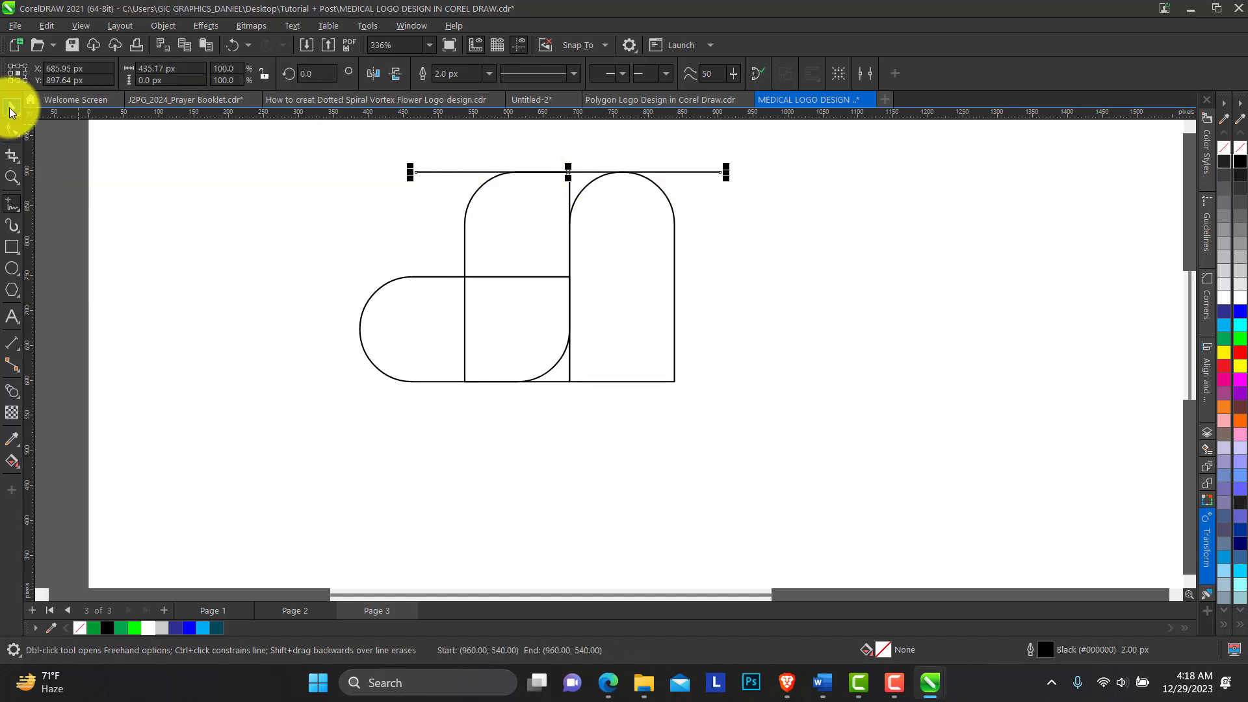
click(13, 108)
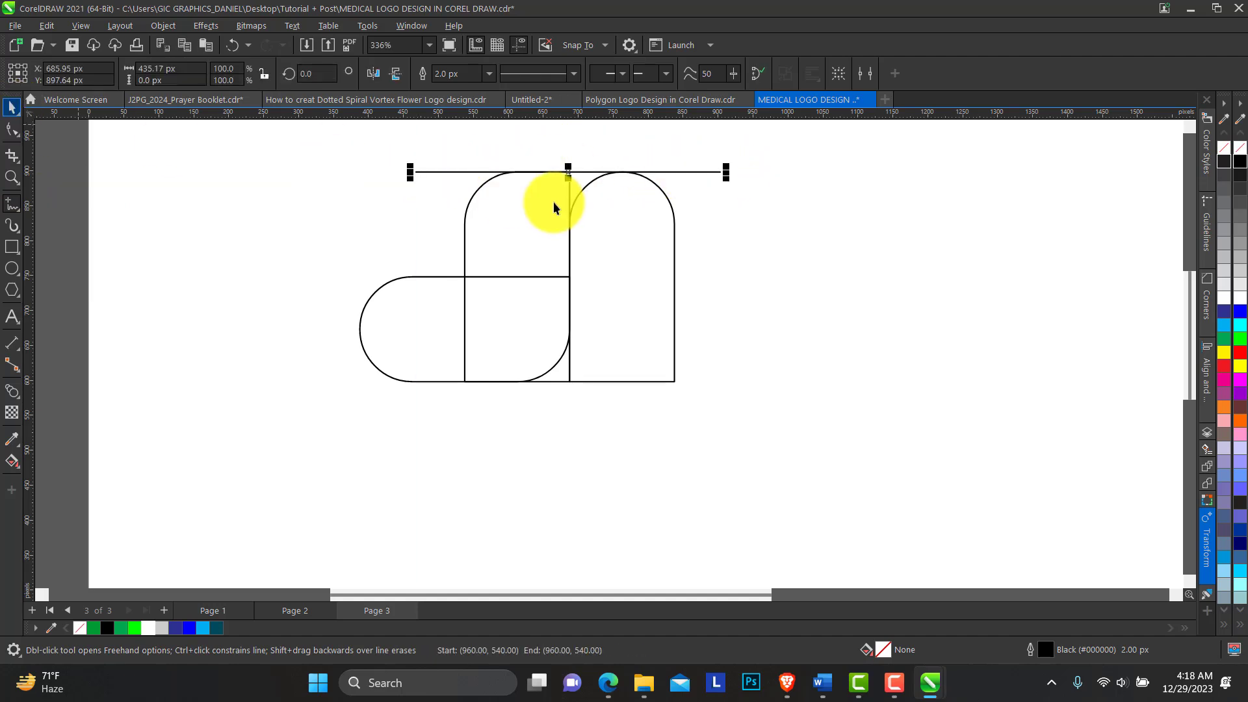
click(518, 218)
click(329, 215)
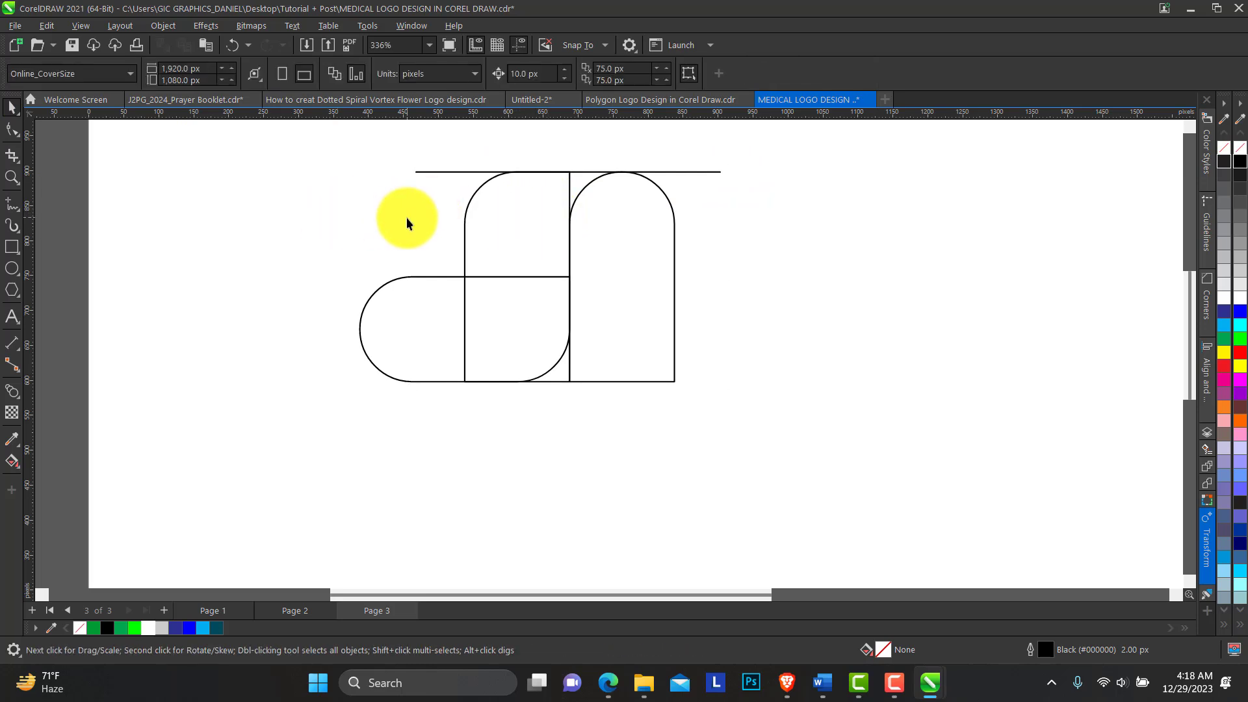
- Smart-fill the four enclosed regions over the left arch and rounded bar with green
click(18, 467)
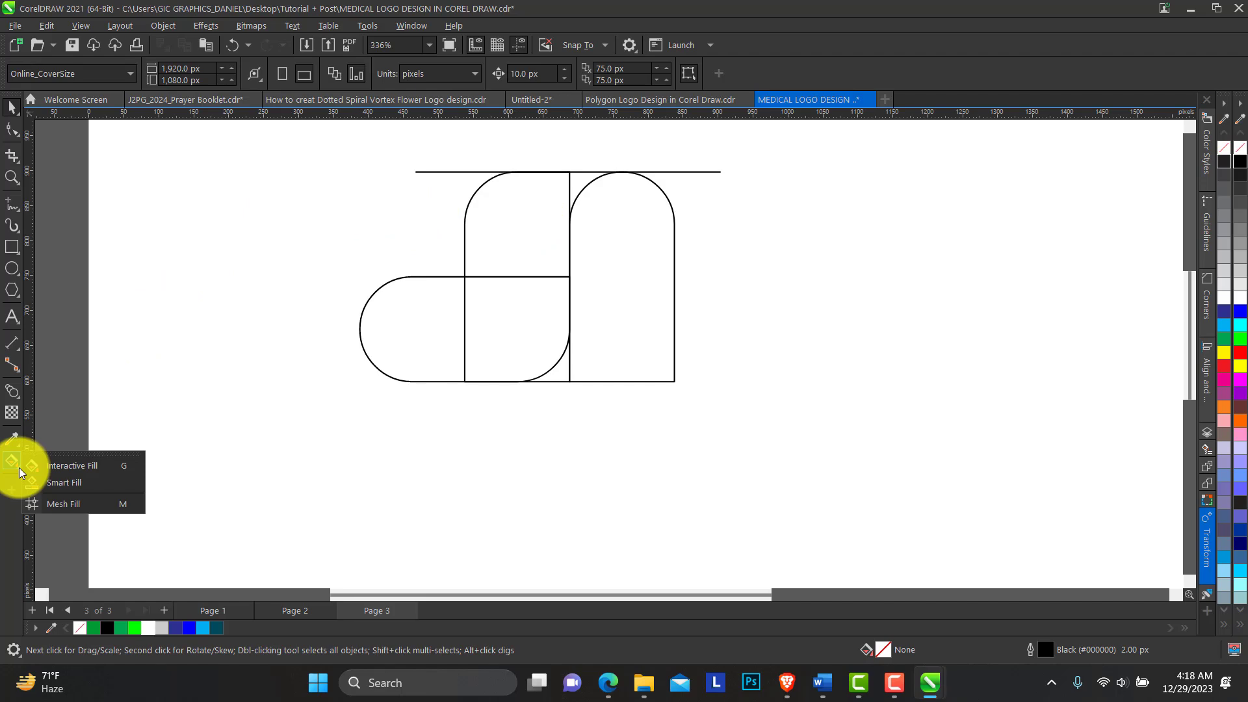
click(81, 484)
click(425, 337)
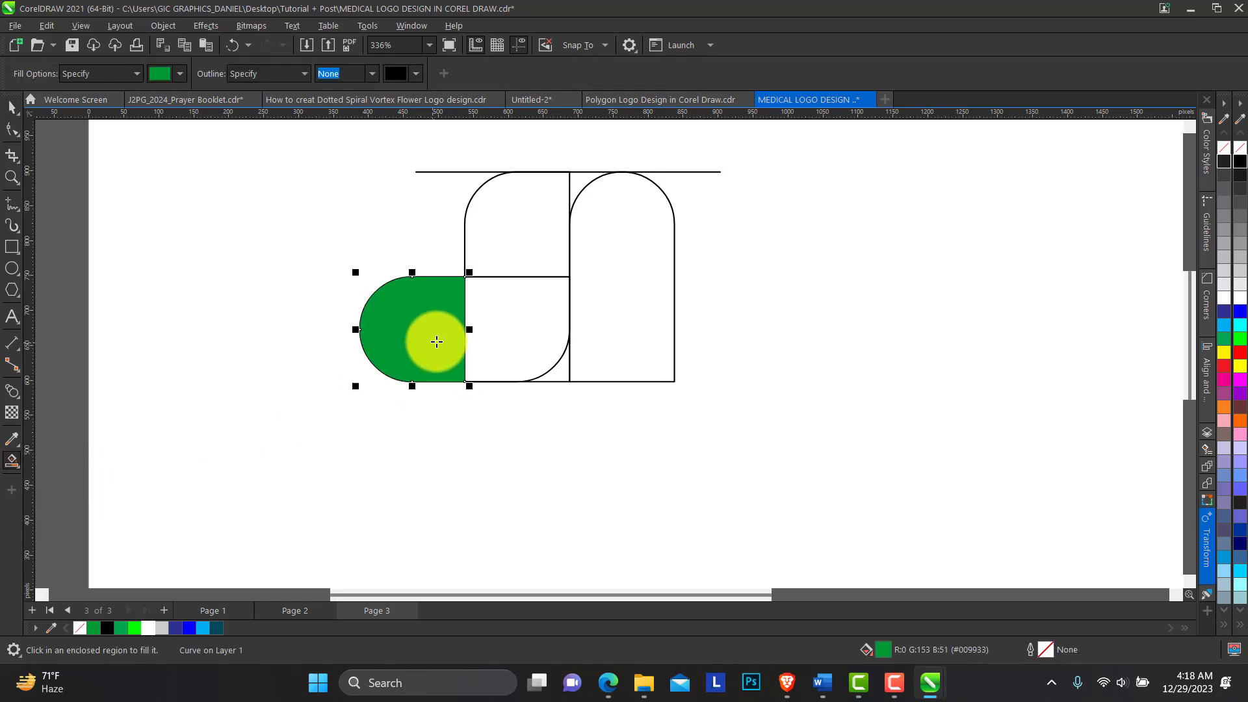
click(504, 331)
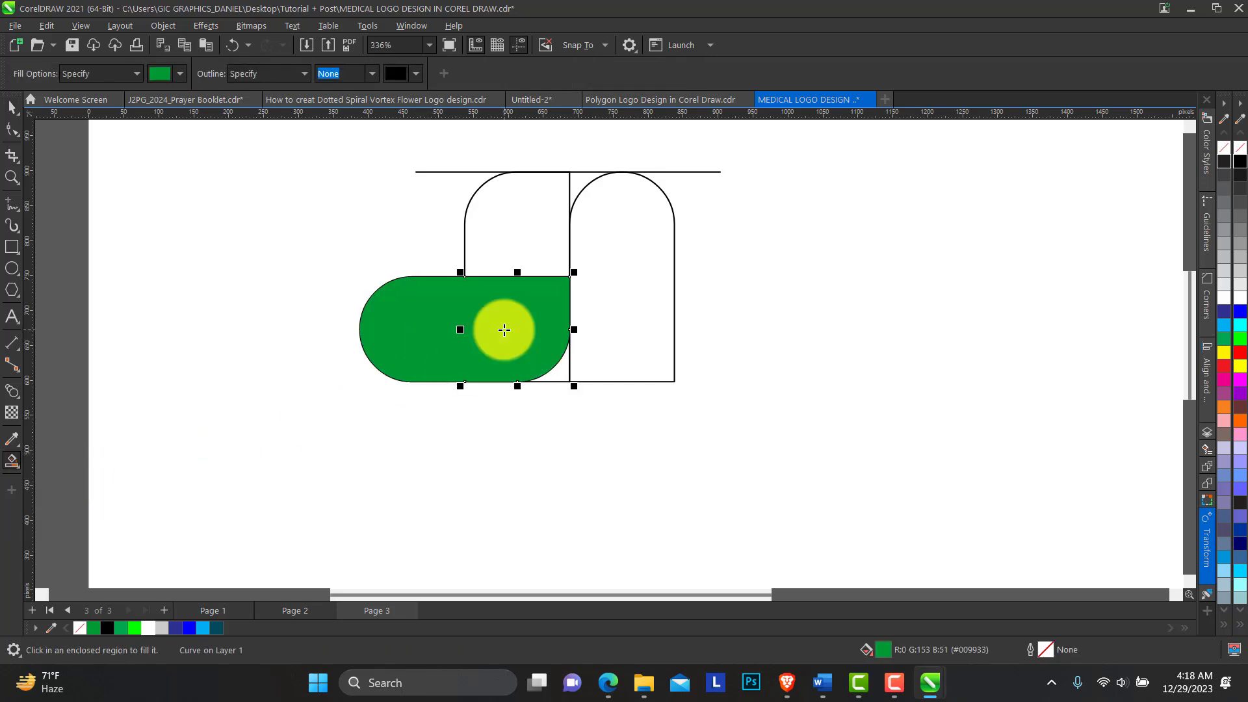
click(524, 248)
click(587, 187)
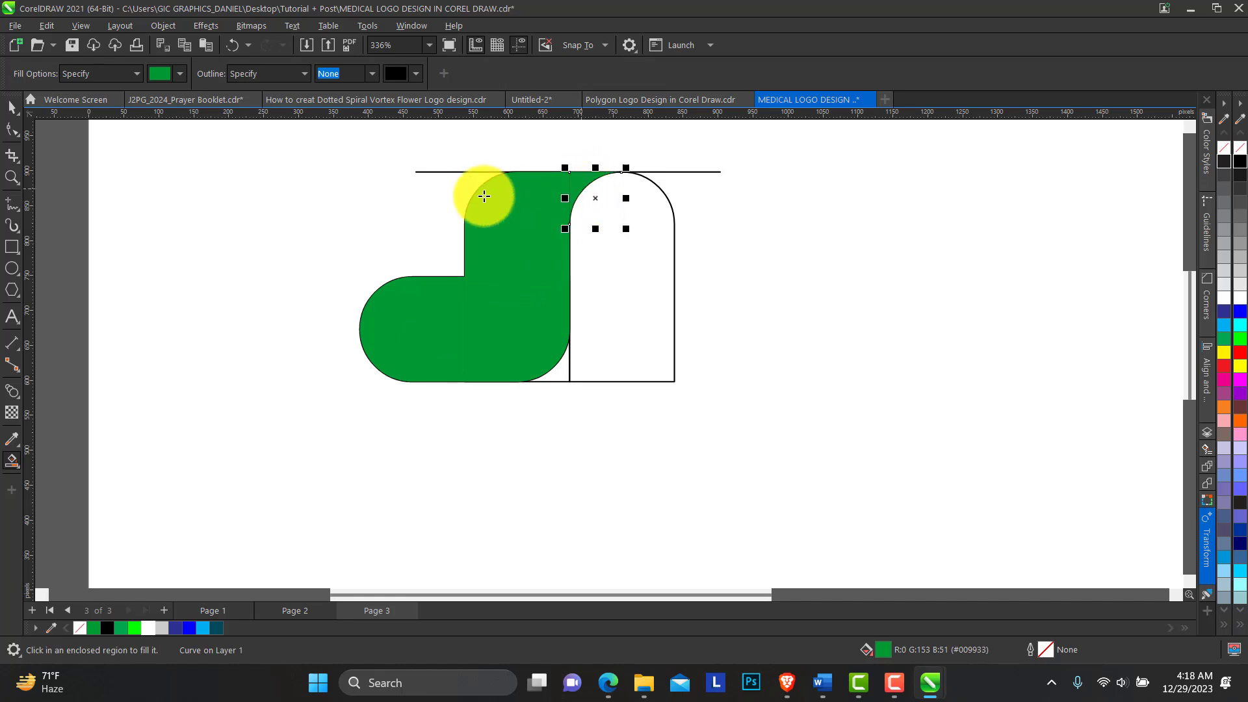
- Select all four green pieces together with the Pick tool
click(13, 106)
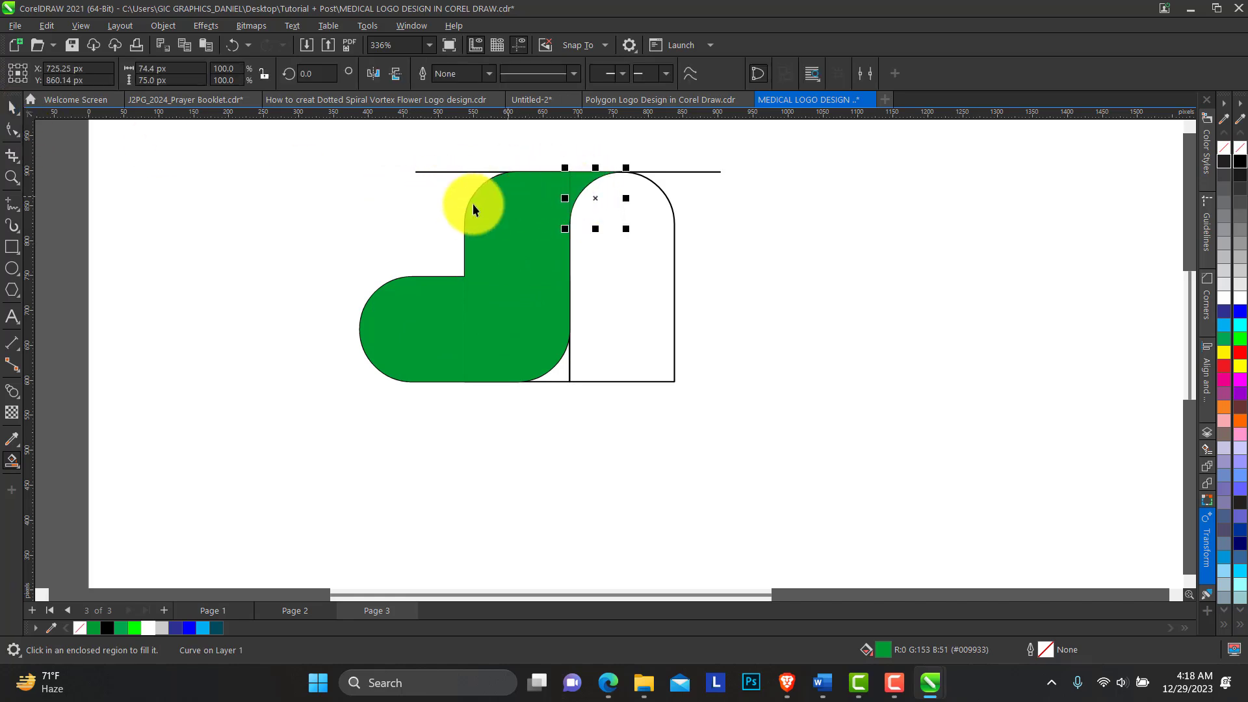
shift+click(537, 205)
shift+click(536, 321)
shift+click(479, 331)
shift+click(426, 341)
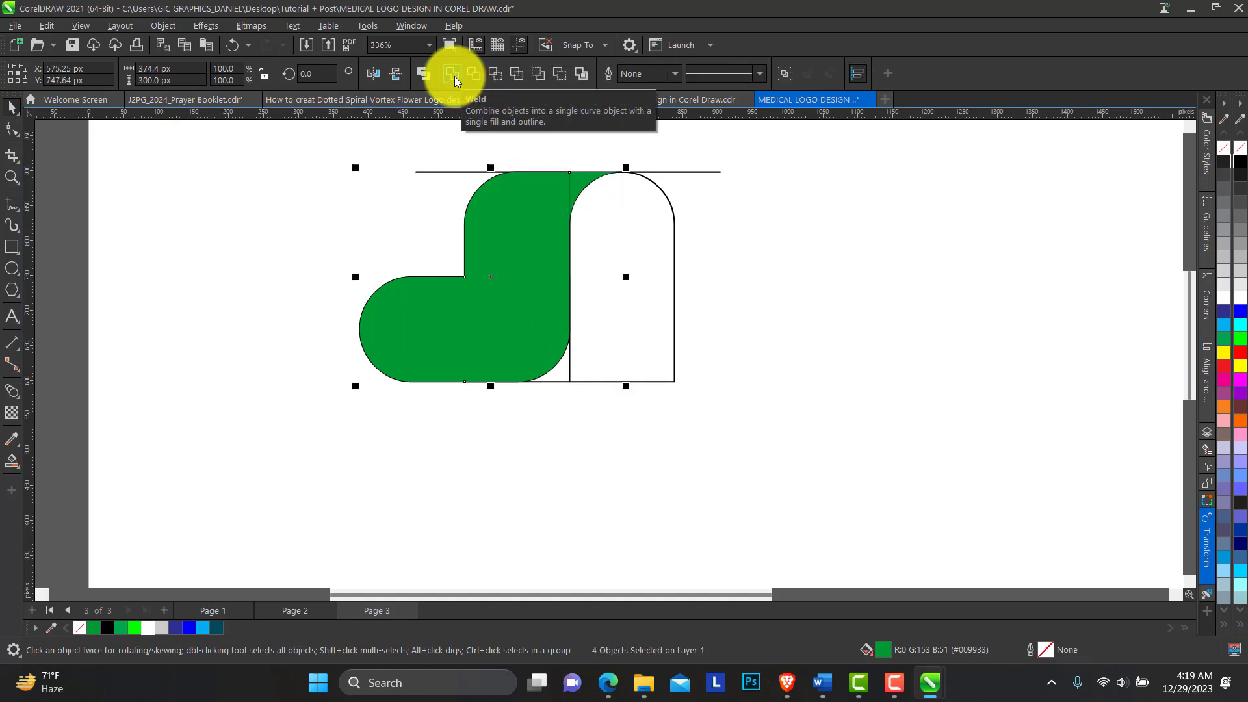
- Weld the four green pieces into one combined shape
right_click(503, 227)
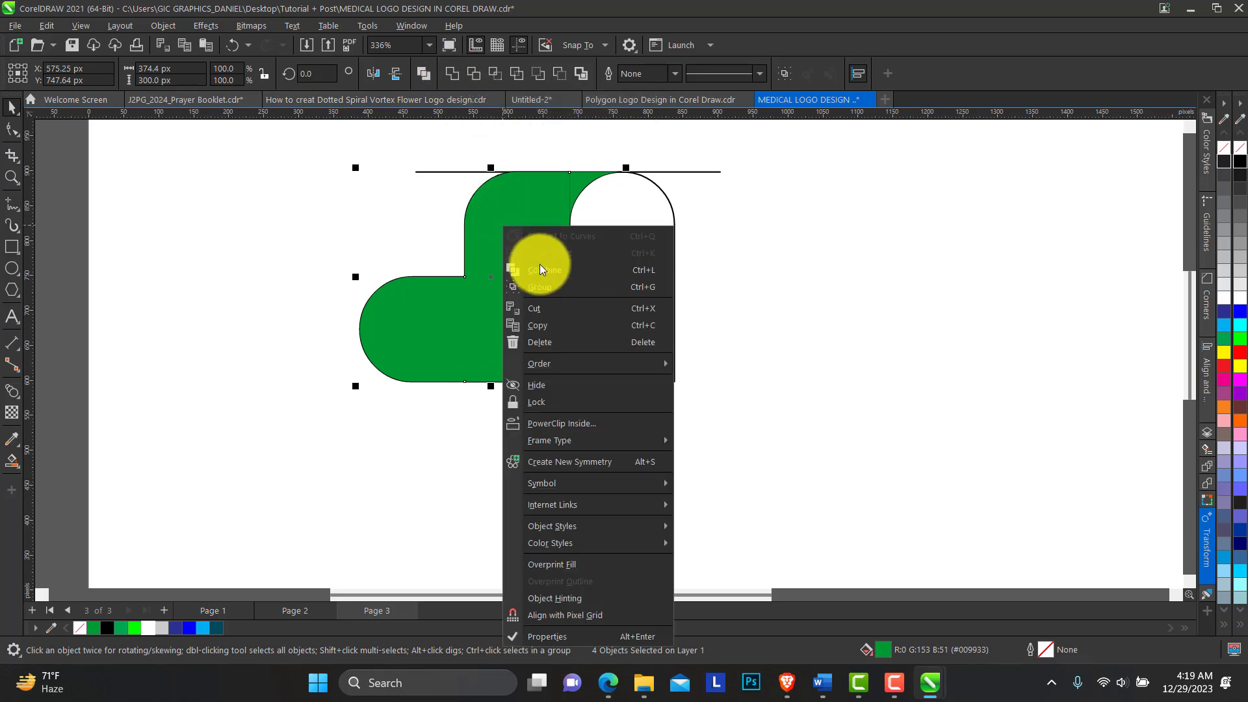
click(453, 74)
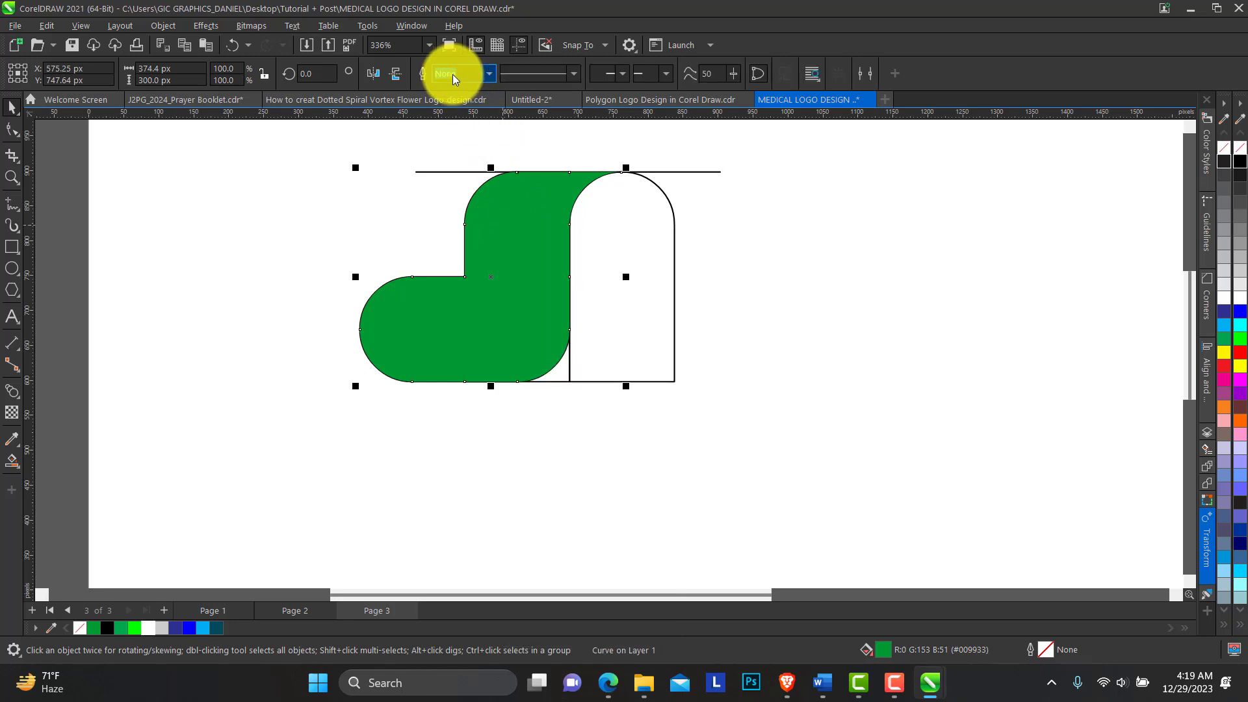
drag(519, 257, 322, 263)
key(ctrl+z)
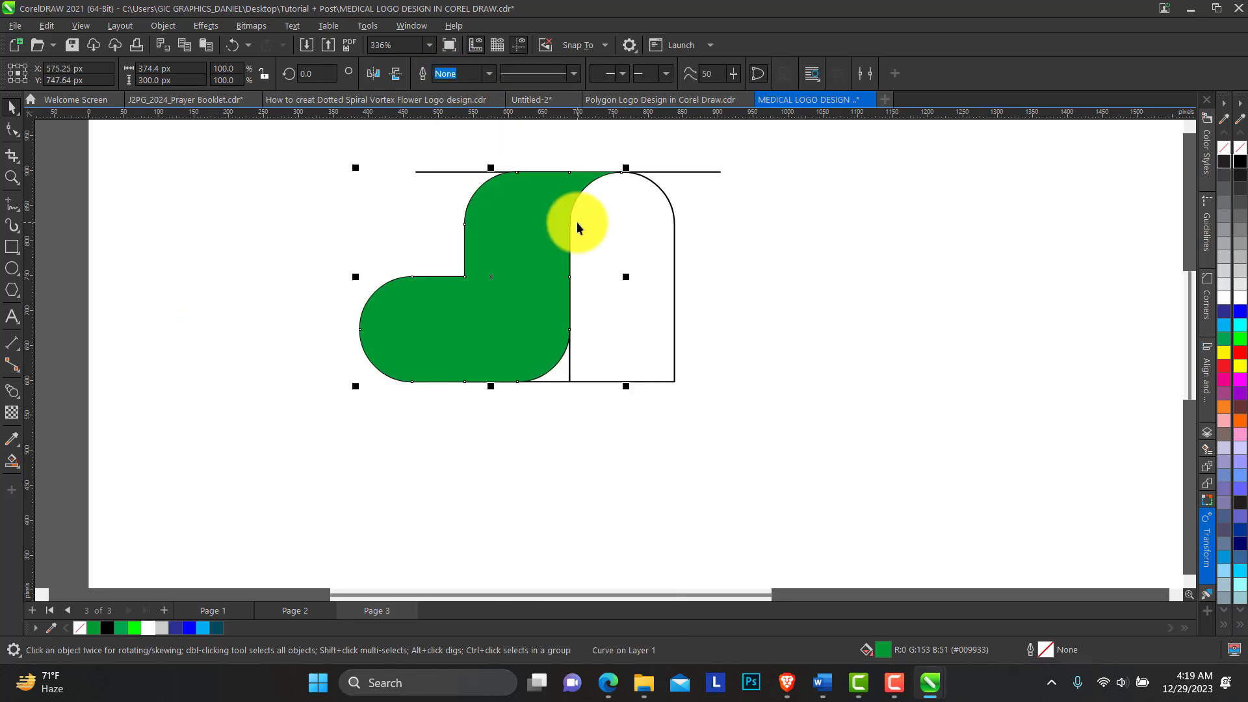
- Delete the white rounded rectangle and the horizontal line, leaving the green shape
click(630, 275)
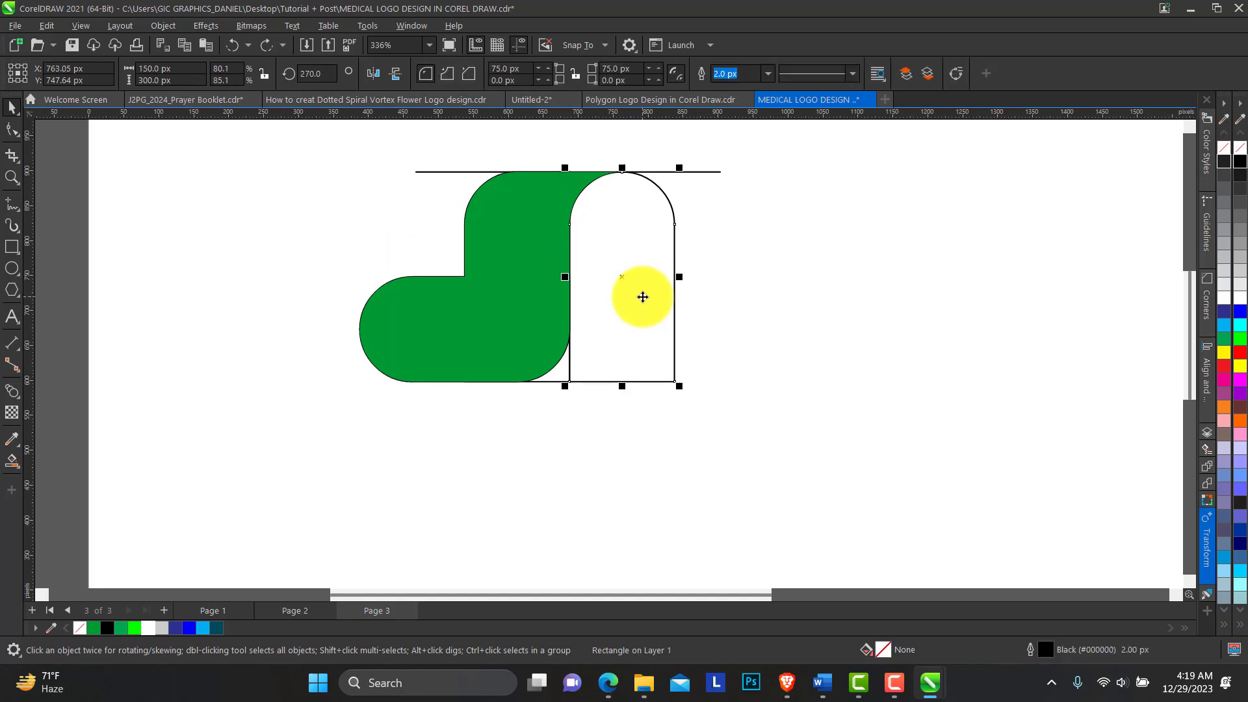
key(Delete)
click(668, 172)
key(Delete)
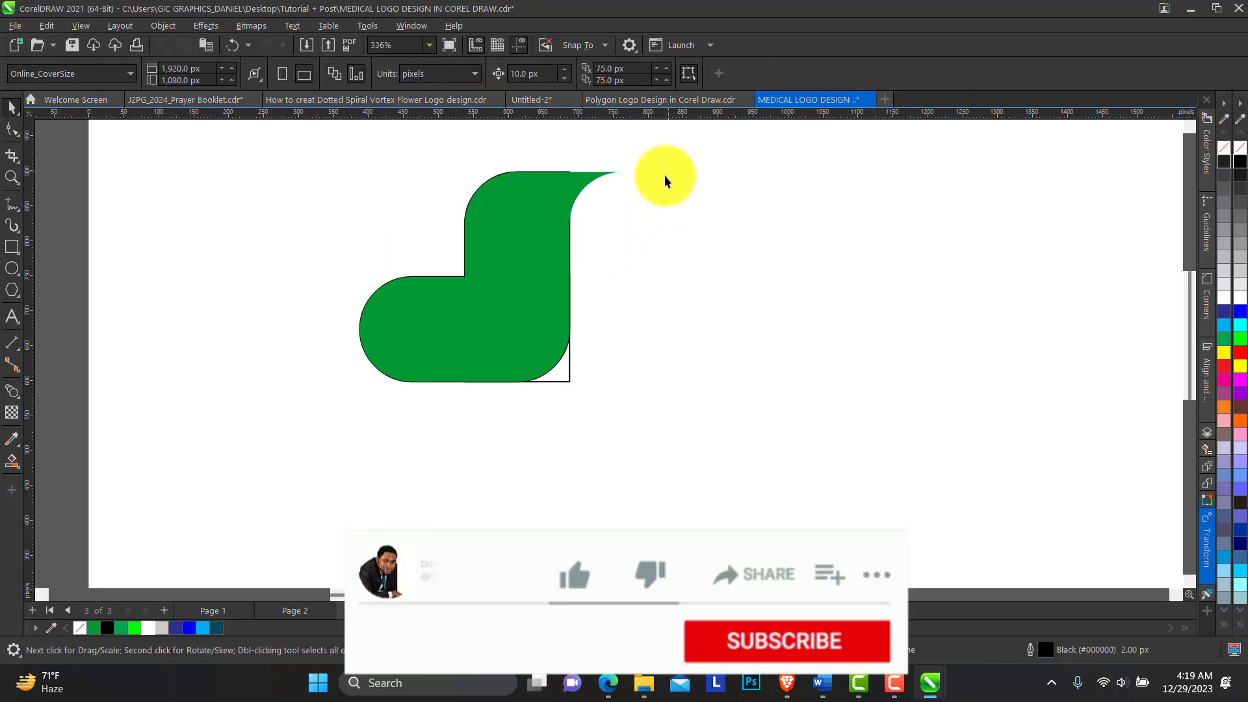
click(531, 293)
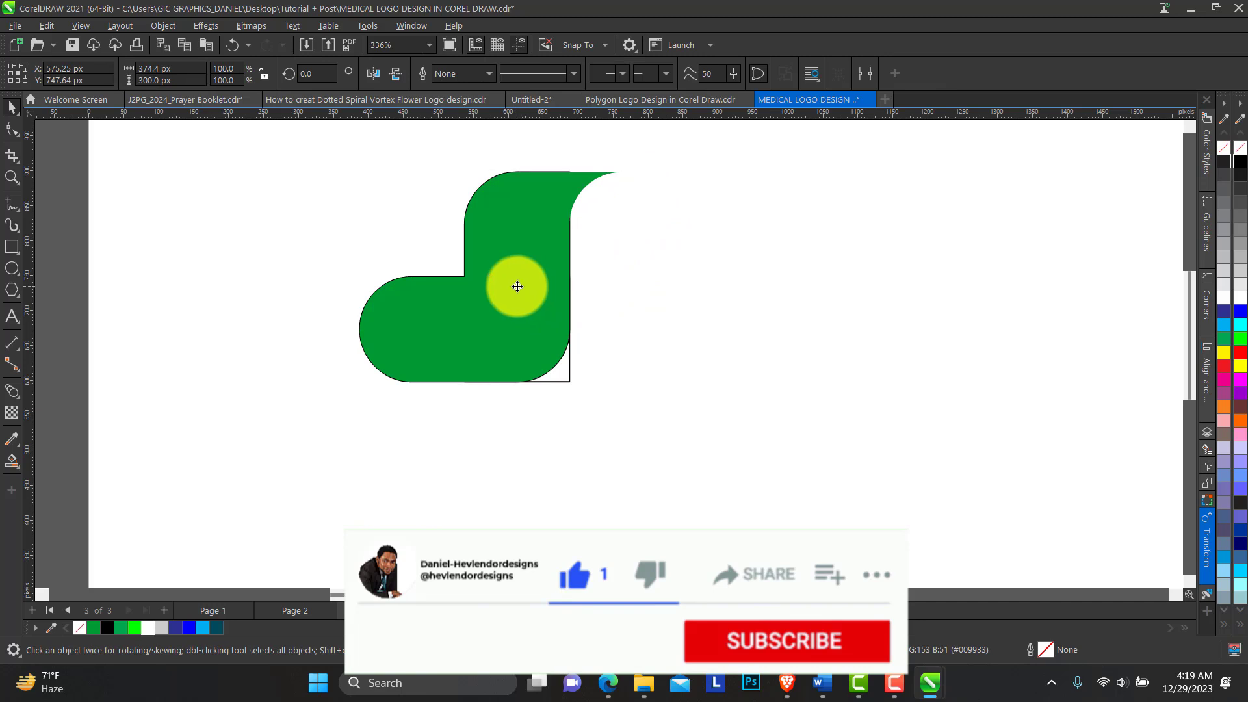
click(495, 284)
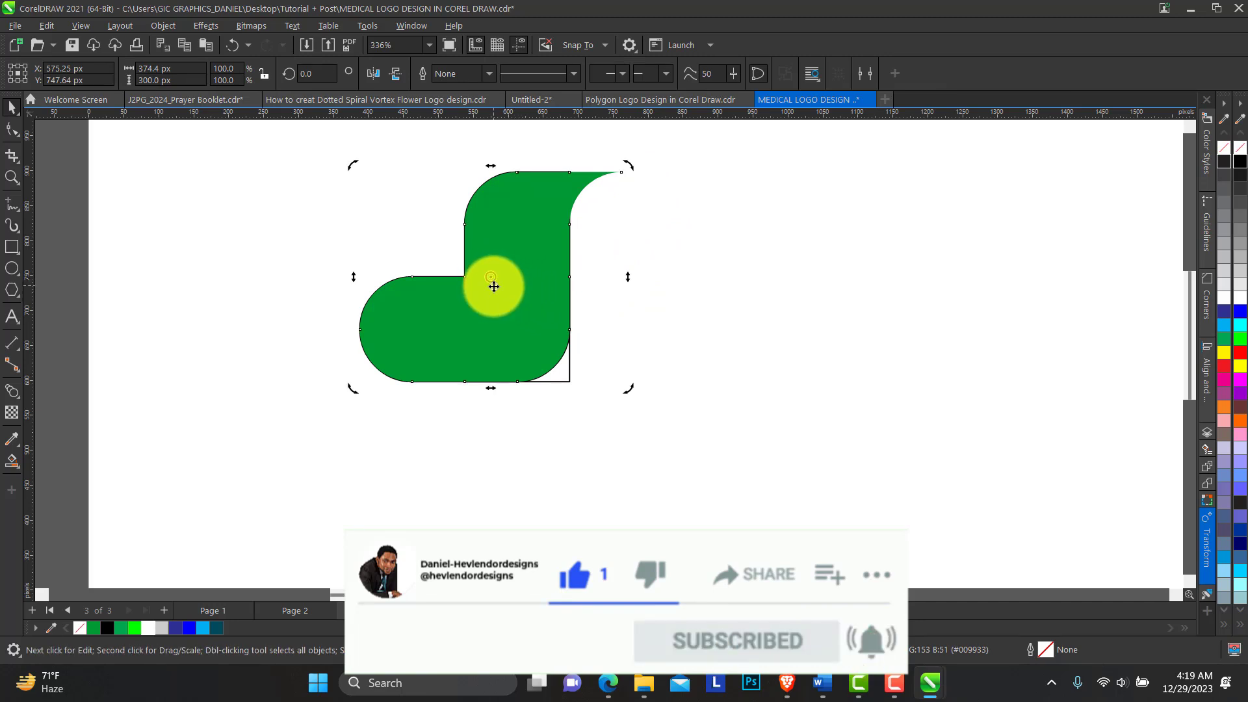
click(633, 253)
click(527, 278)
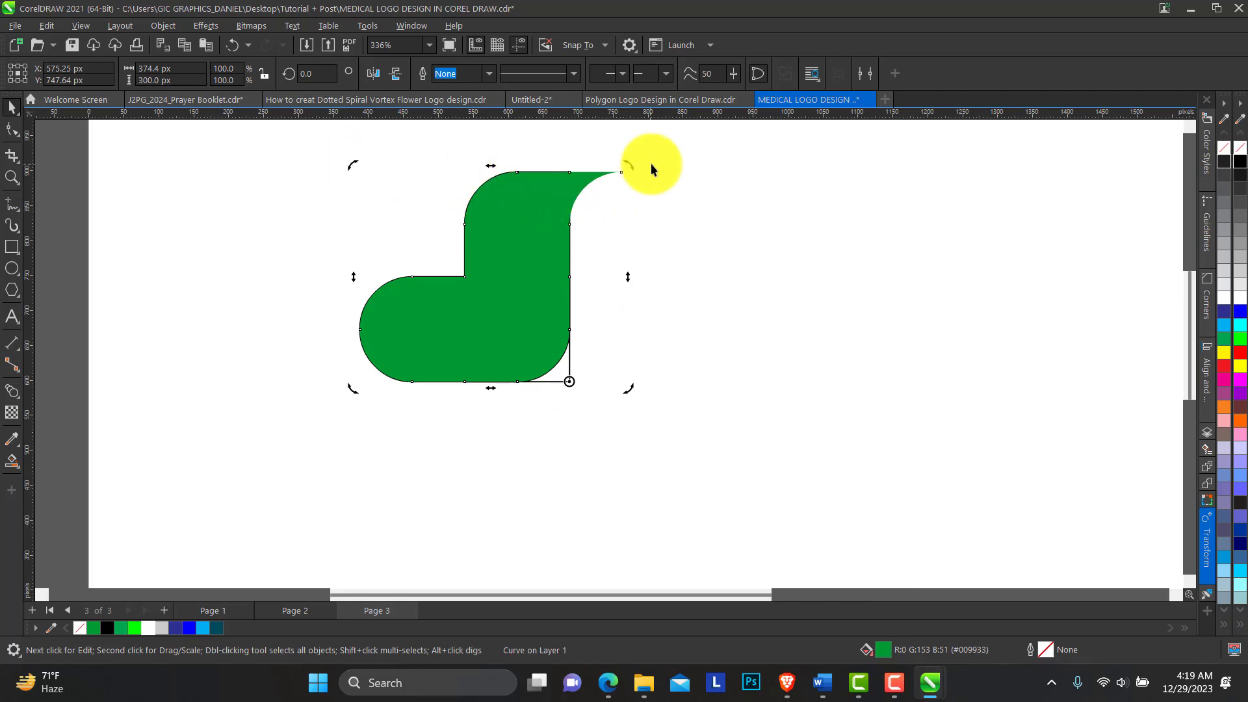
drag(633, 171, 680, 419)
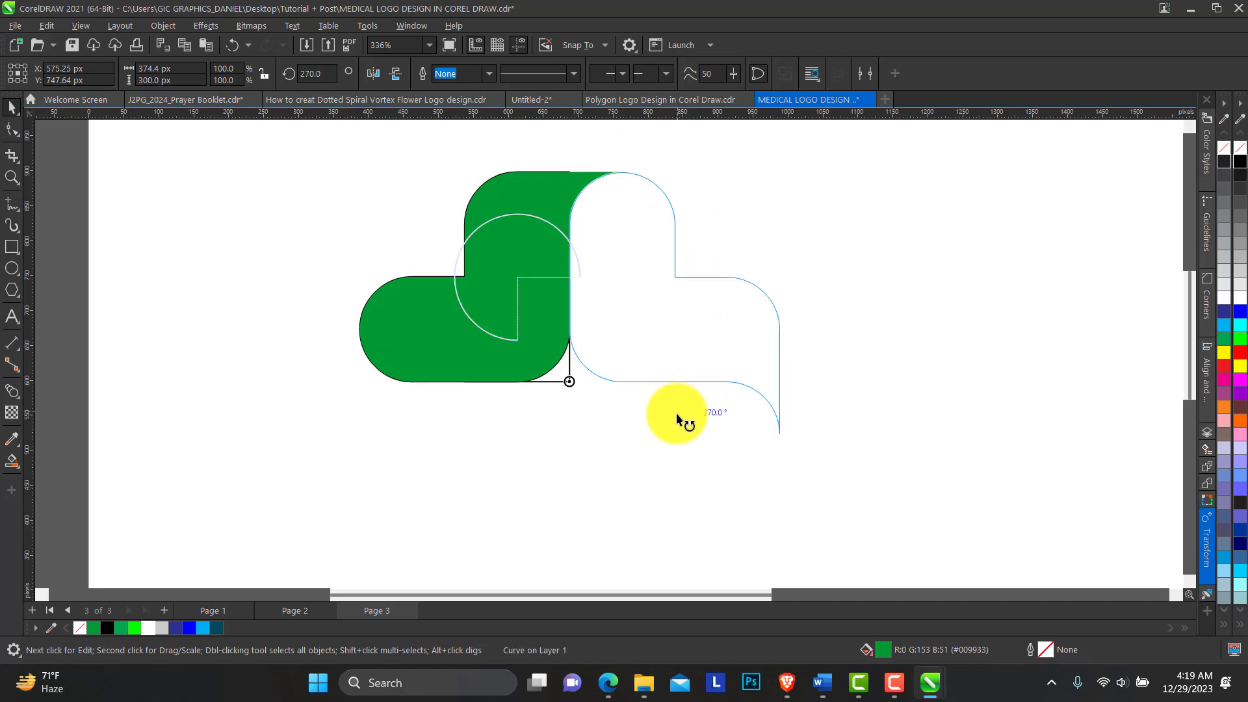
drag(680, 420, 680, 420)
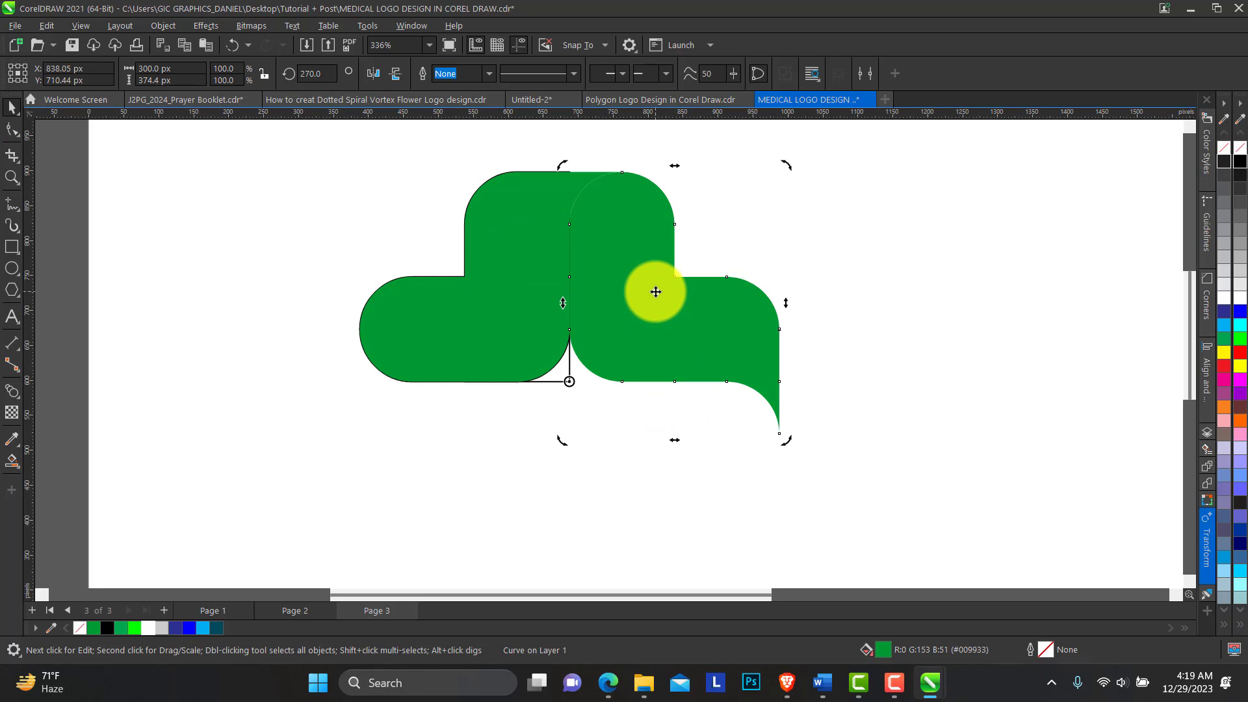
key(ctrl+z)
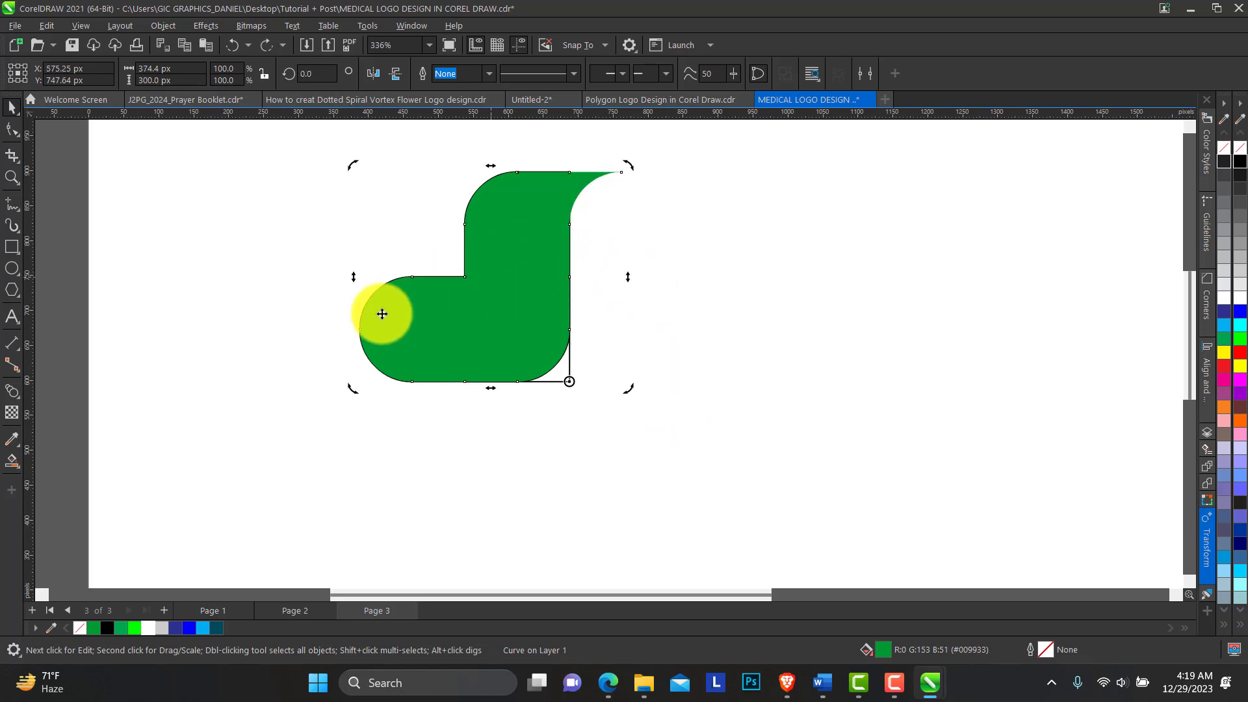
- Fill the shape dark teal and apply a top-to-bottom interactive fountain fill
click(217, 624)
click(494, 357)
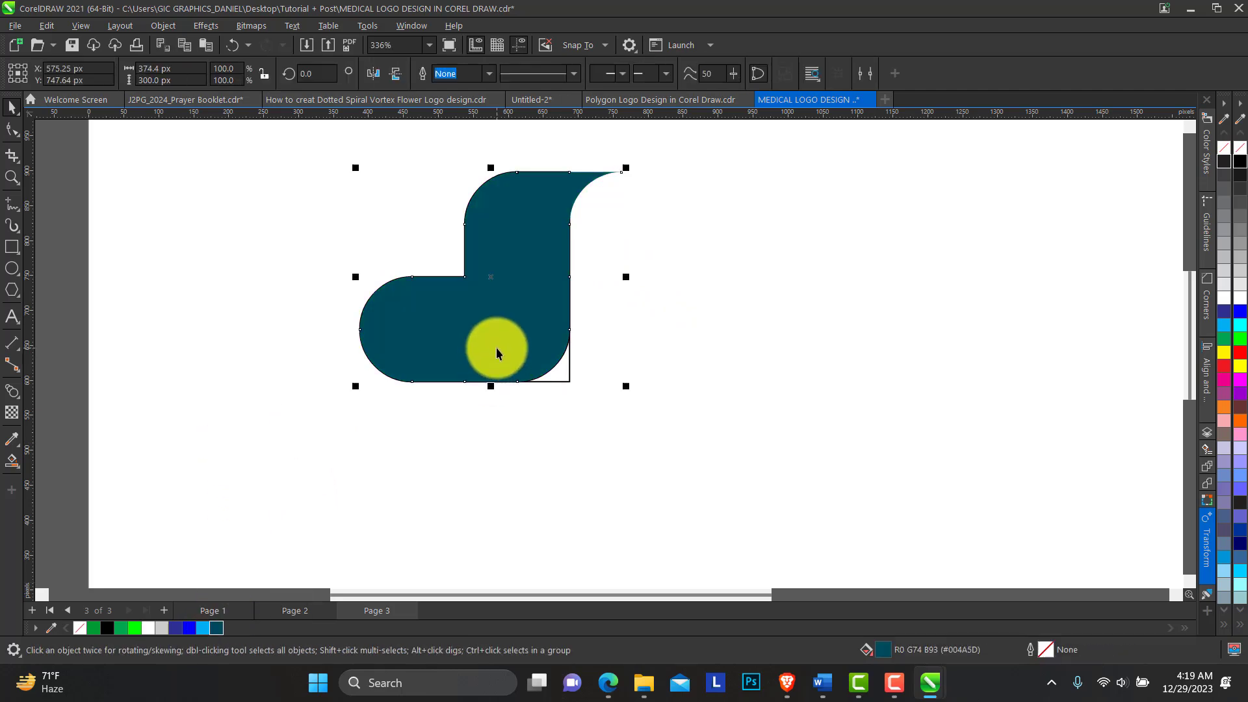
click(15, 463)
click(71, 467)
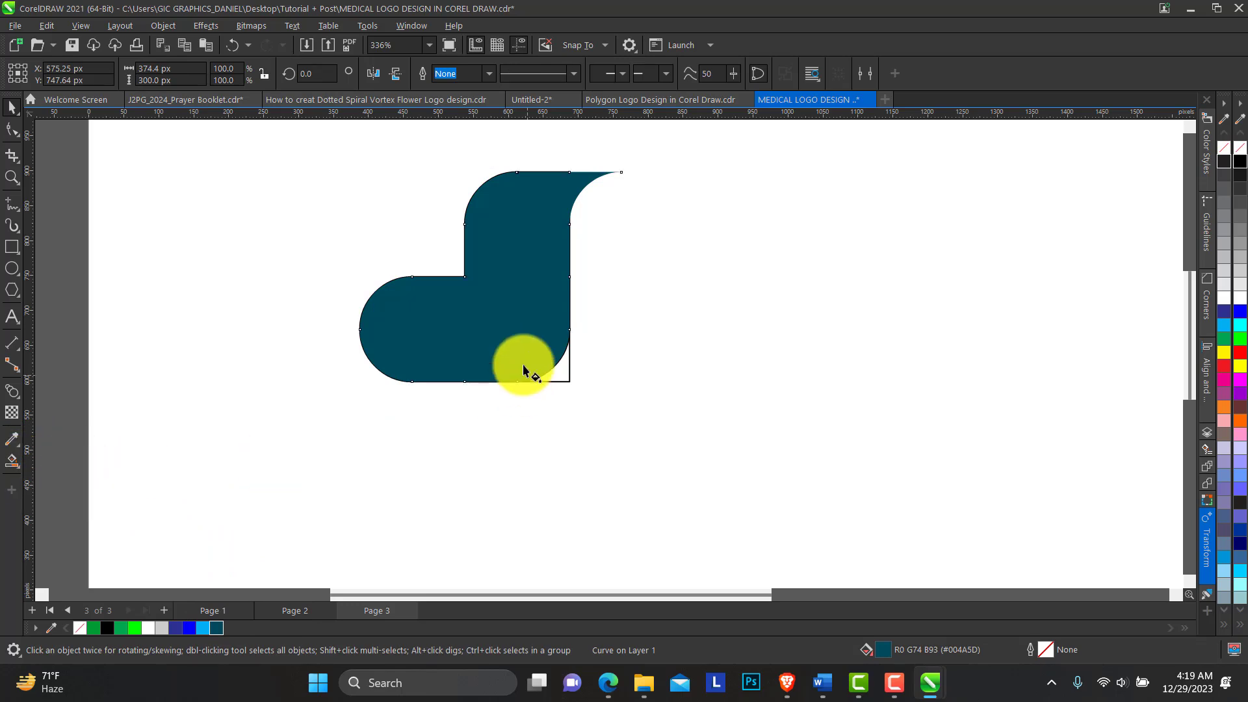
drag(505, 200, 508, 376)
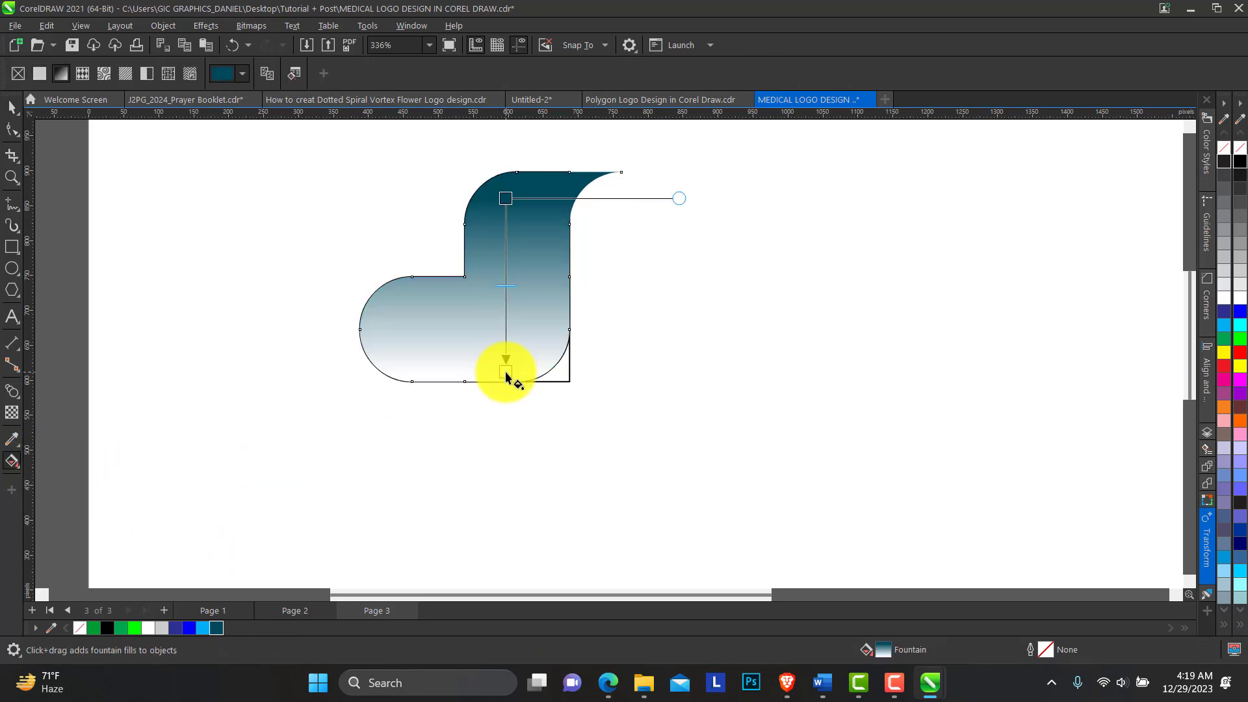
- Set the gradient's light node to bright blue #00ADEF and reverse it so blue is on top
click(506, 368)
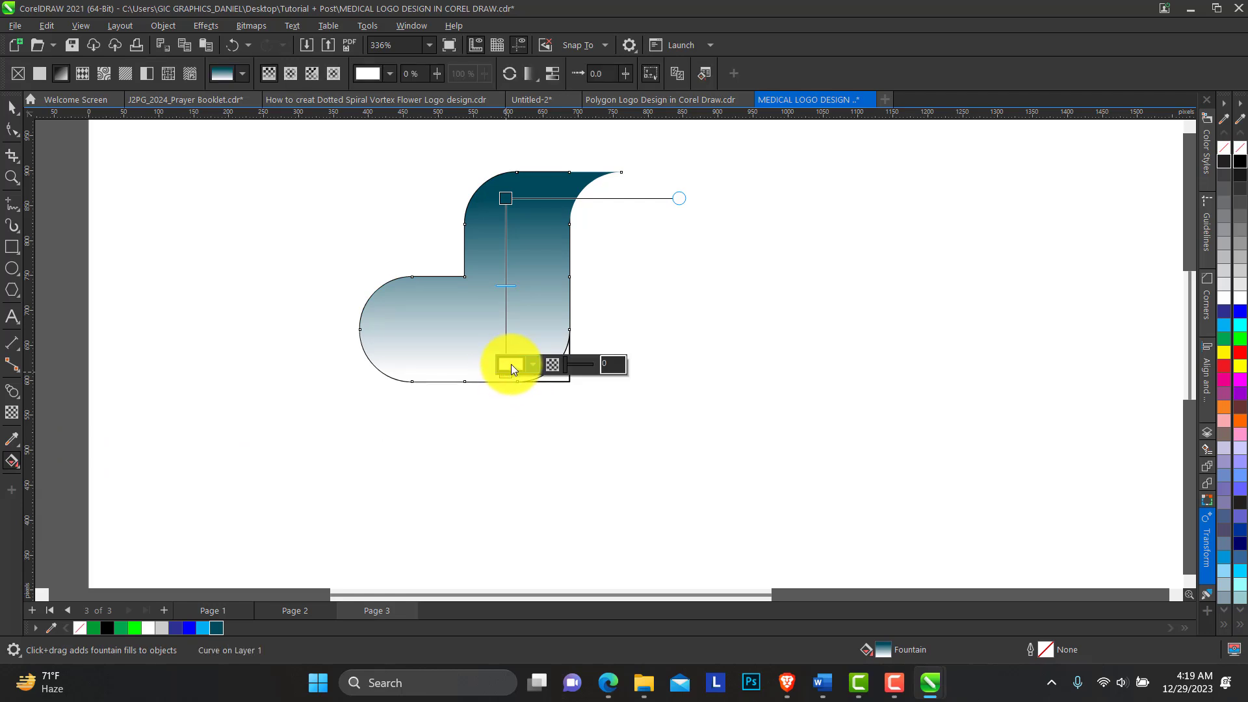
click(533, 364)
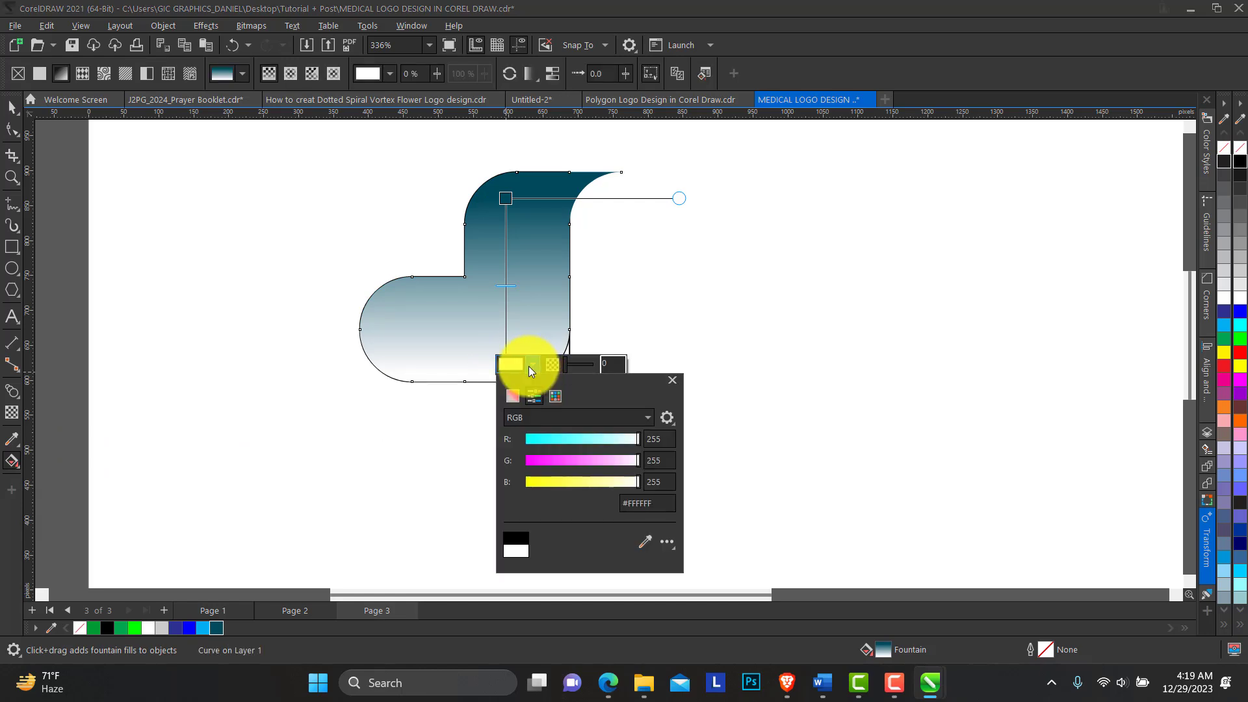
click(644, 544)
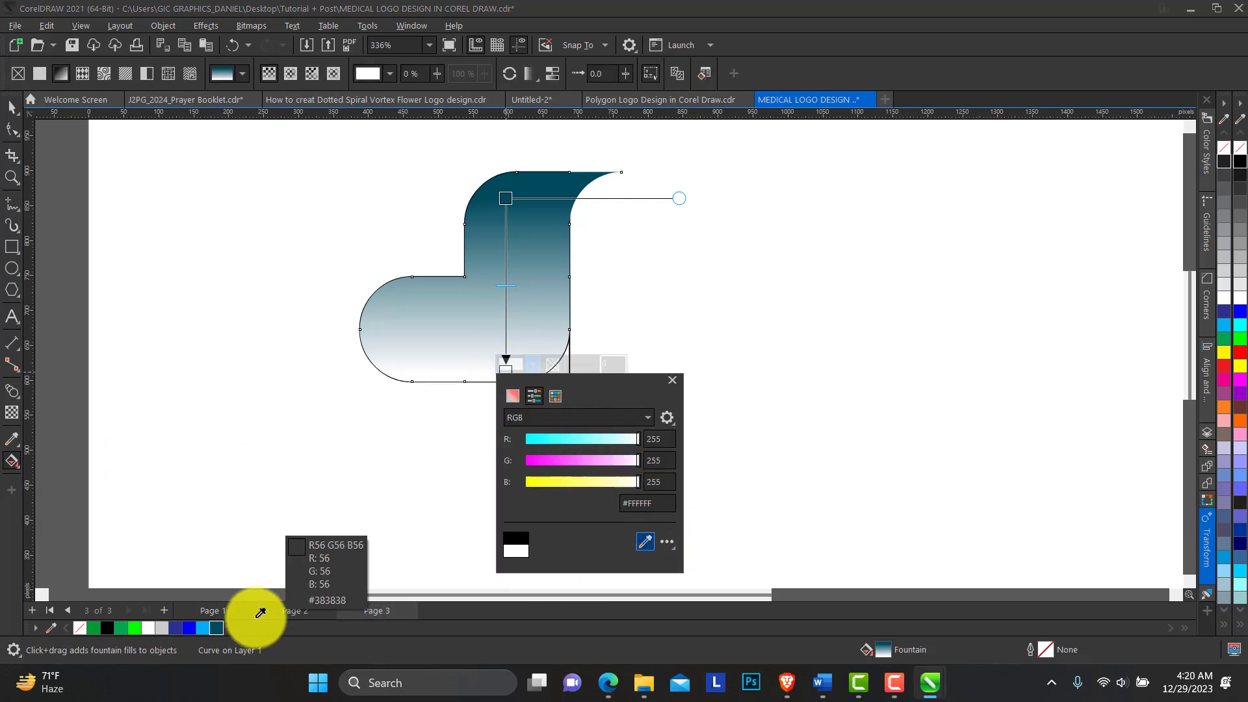
click(214, 625)
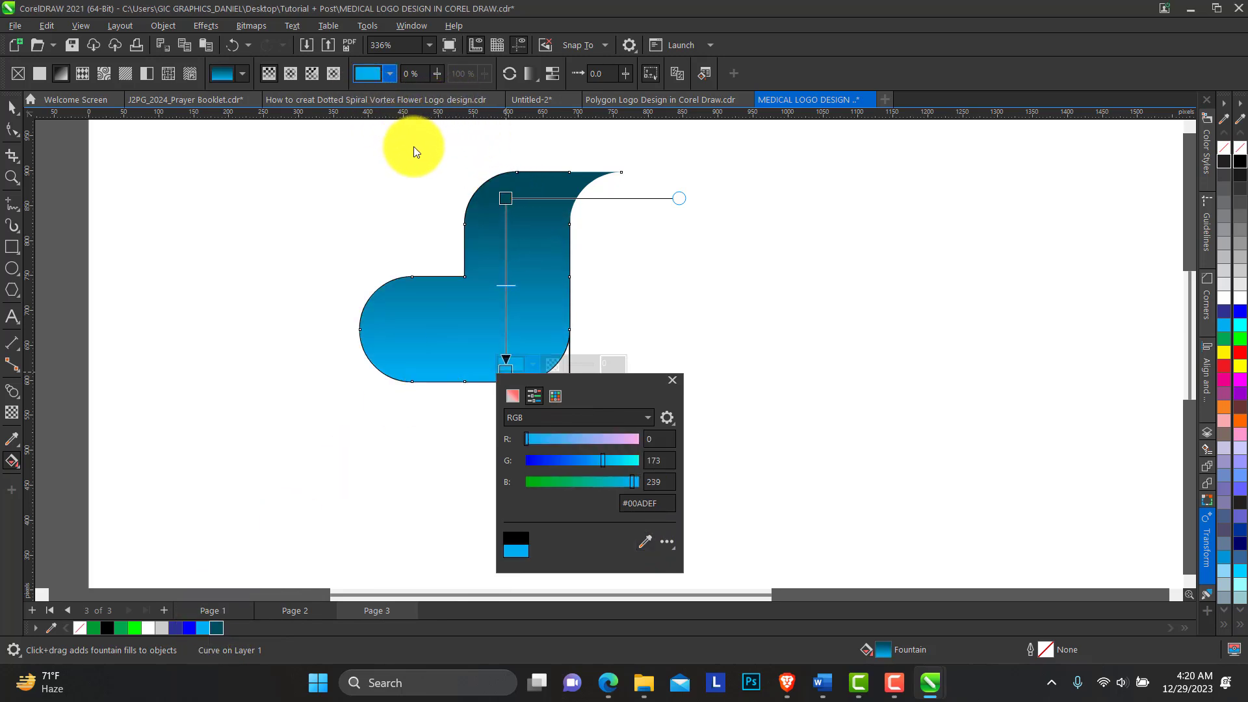
click(473, 260)
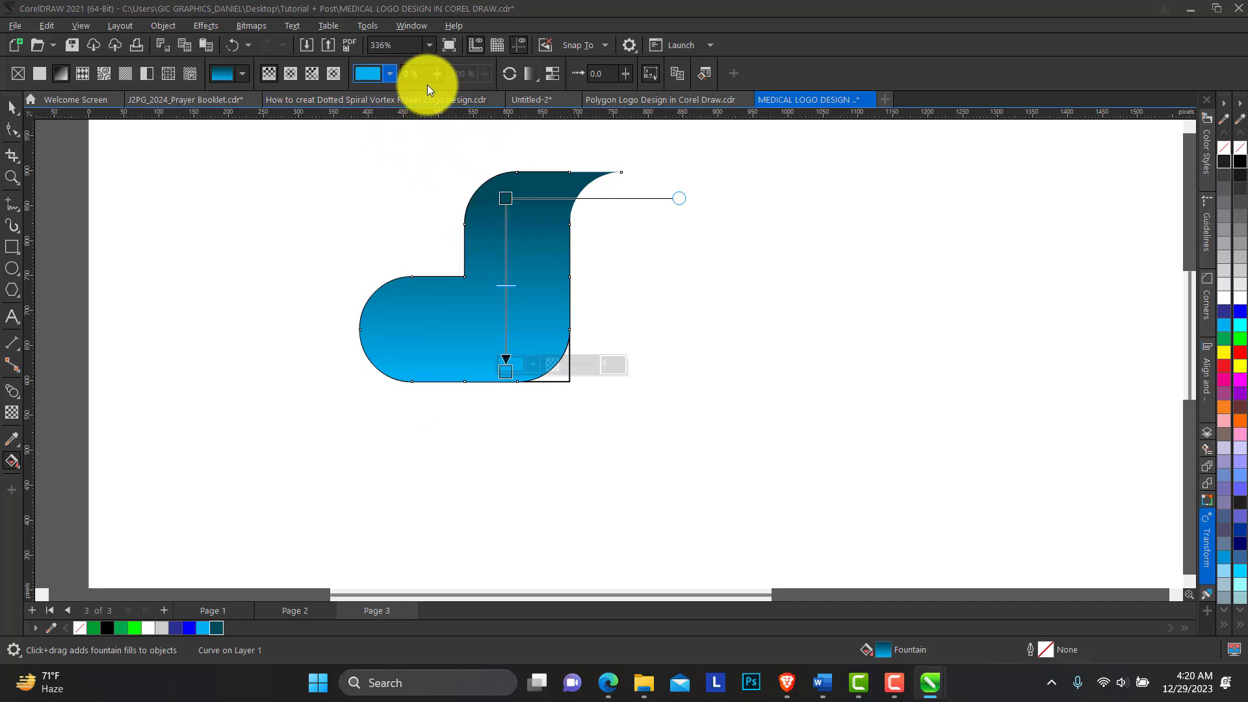
click(511, 75)
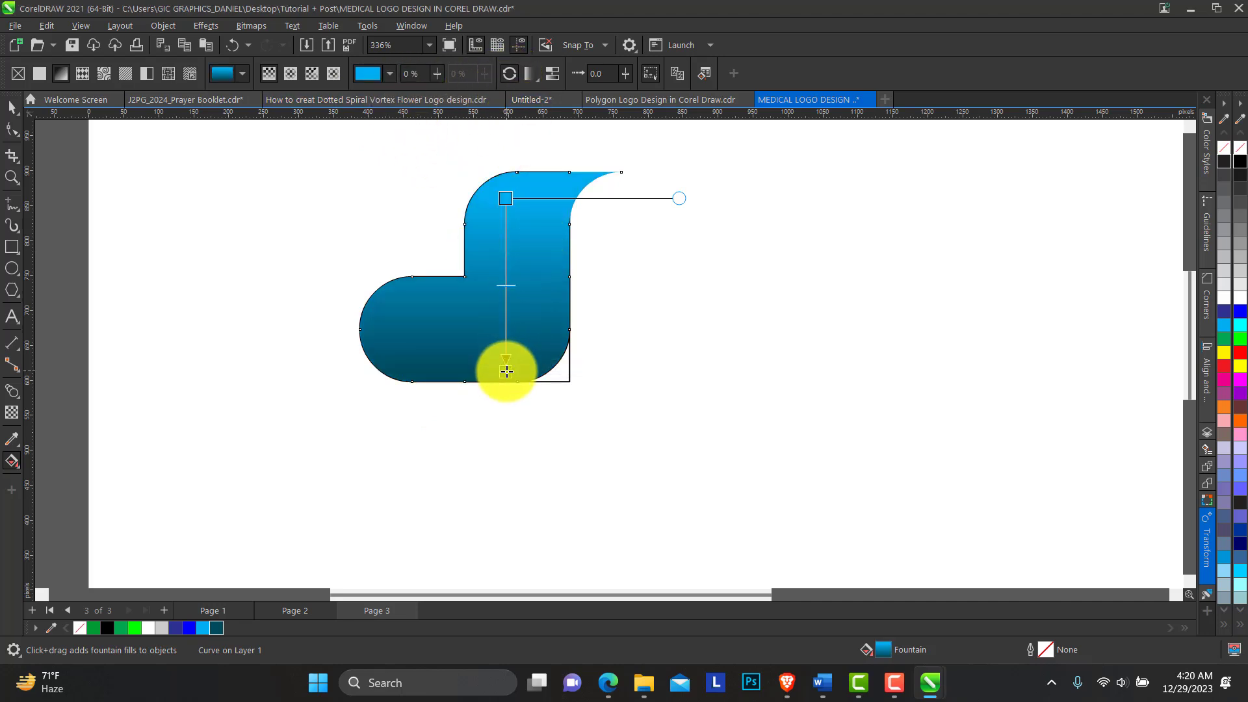
- Position the gradient nodes to run vertically from the shape's top edge to below it
drag(508, 385, 508, 401)
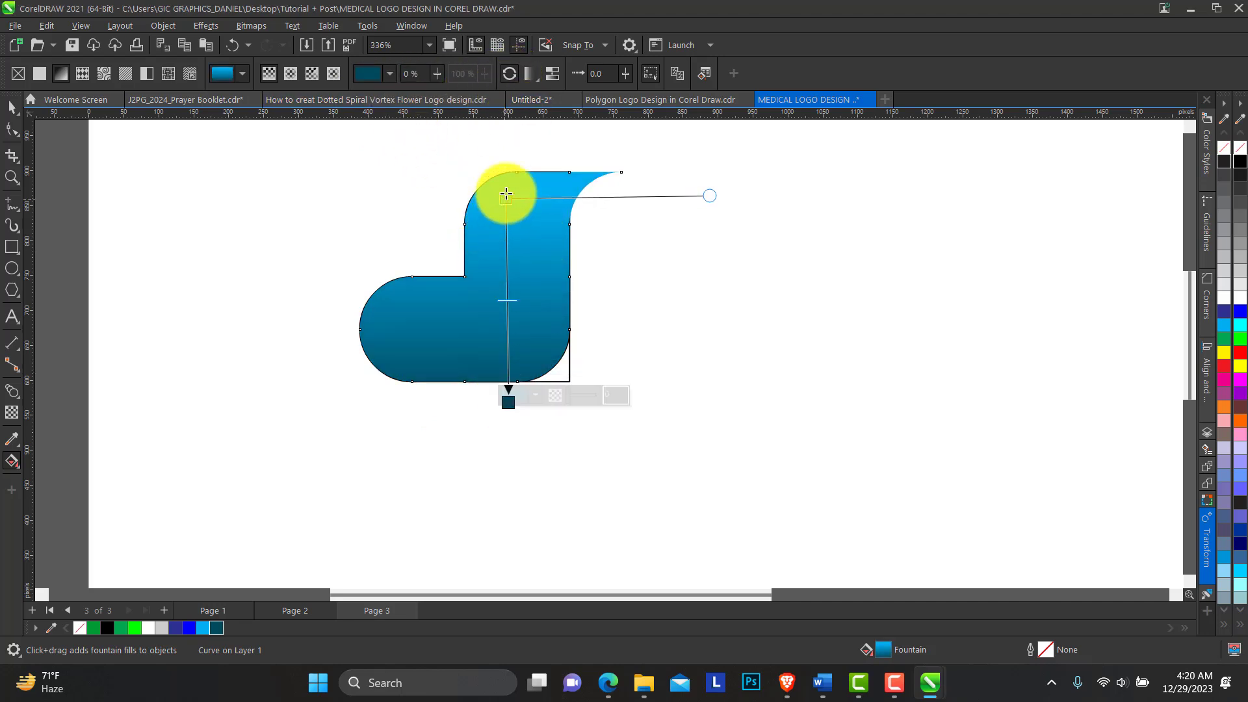
mouse_move(507, 199)
mouse_down()
mouse_move(506, 173)
mouse_move(604, 283)
mouse_up()
mouse_move(507, 175)
mouse_down()
mouse_move(435, 316)
mouse_move(422, 277)
mouse_up()
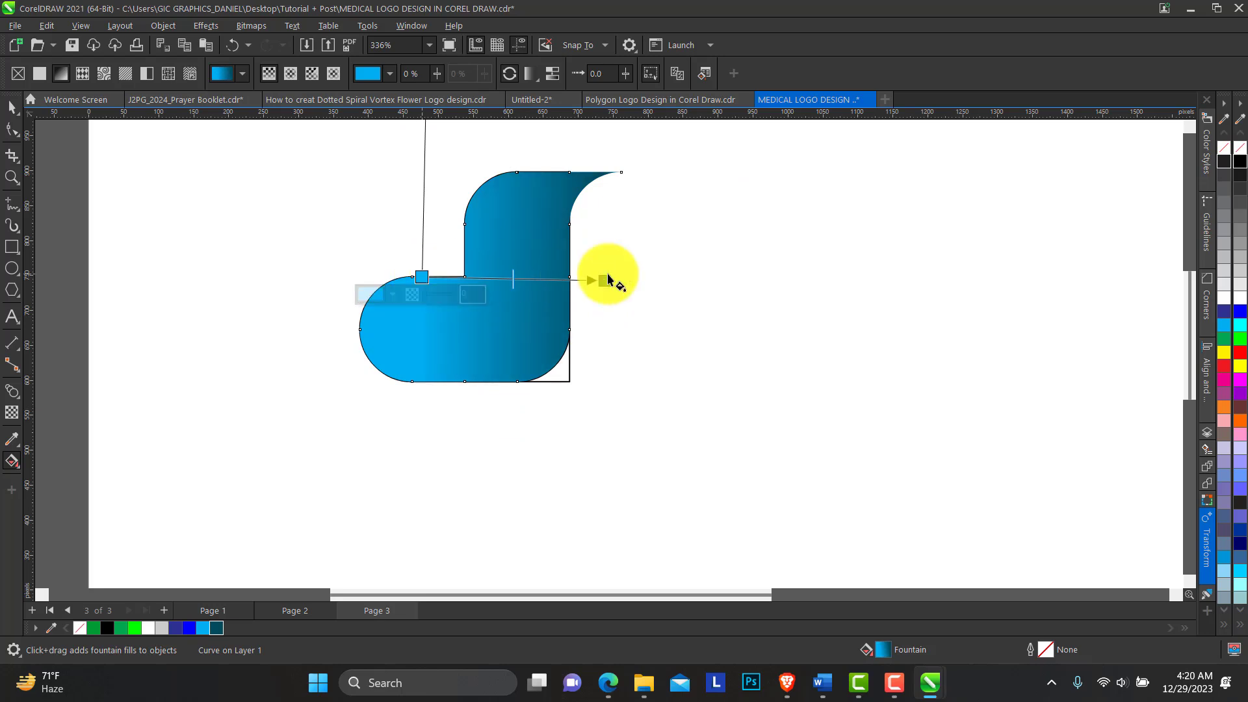
drag(605, 280, 577, 276)
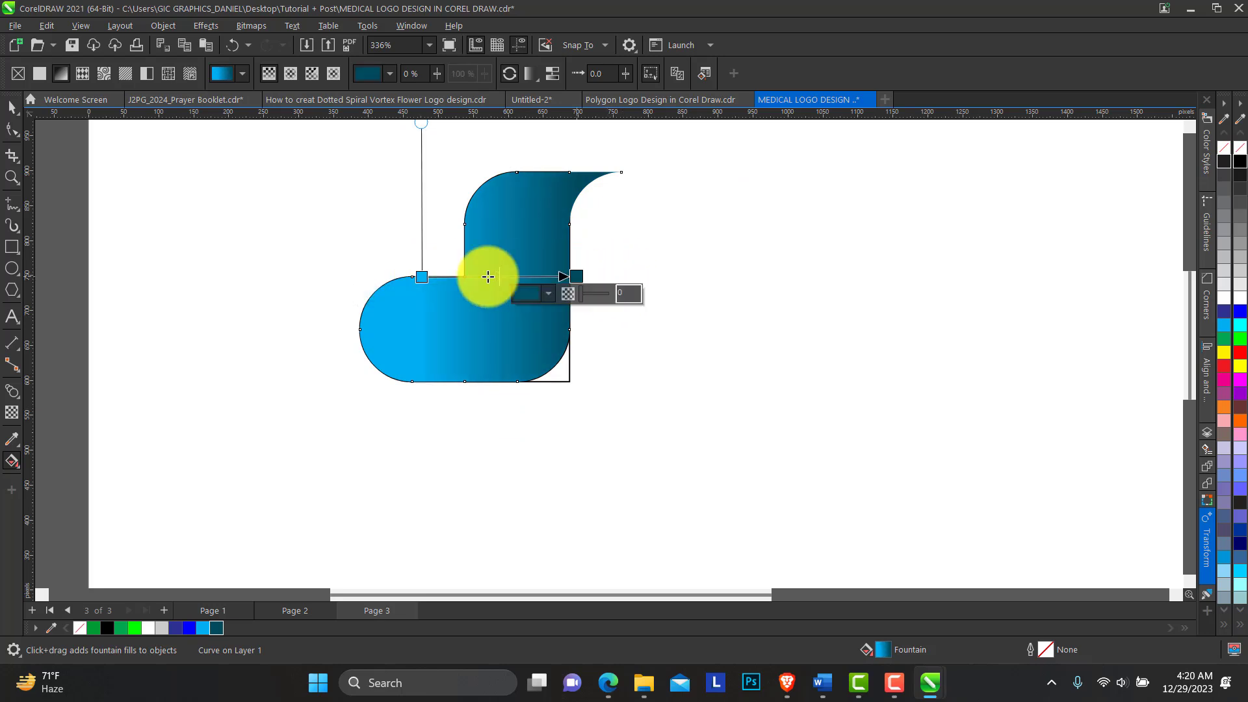
drag(423, 277, 412, 277)
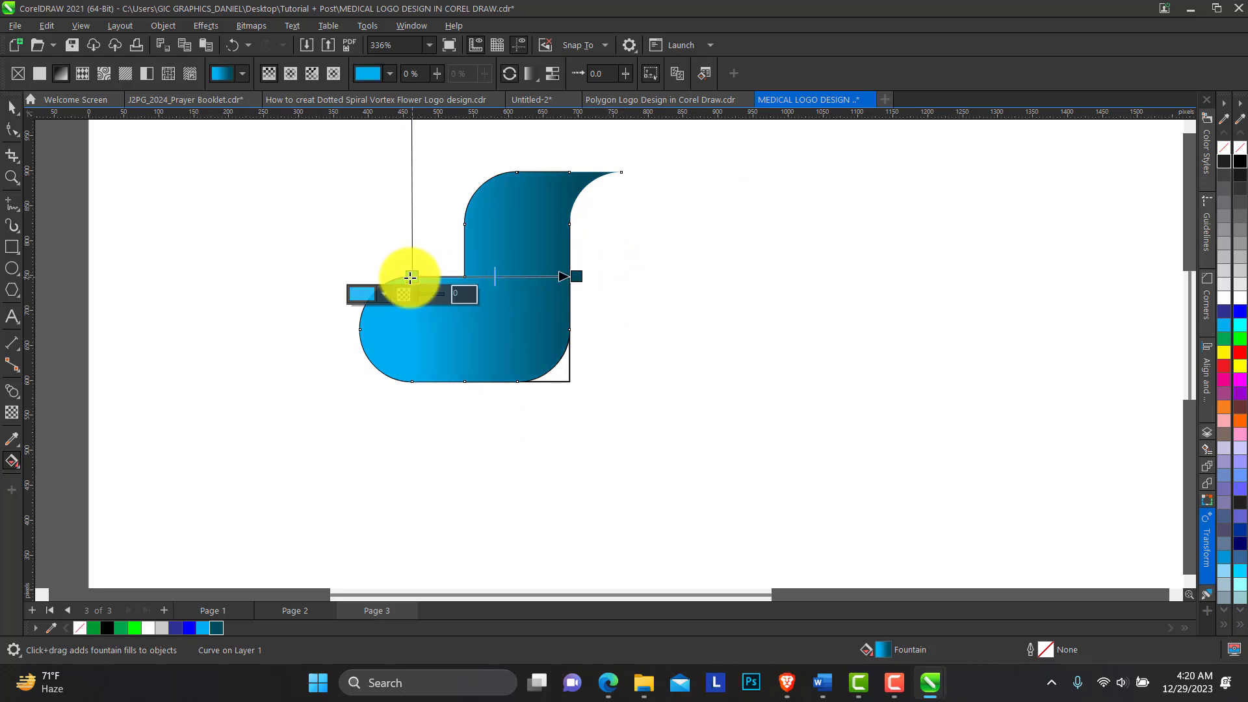
drag(577, 276, 425, 404)
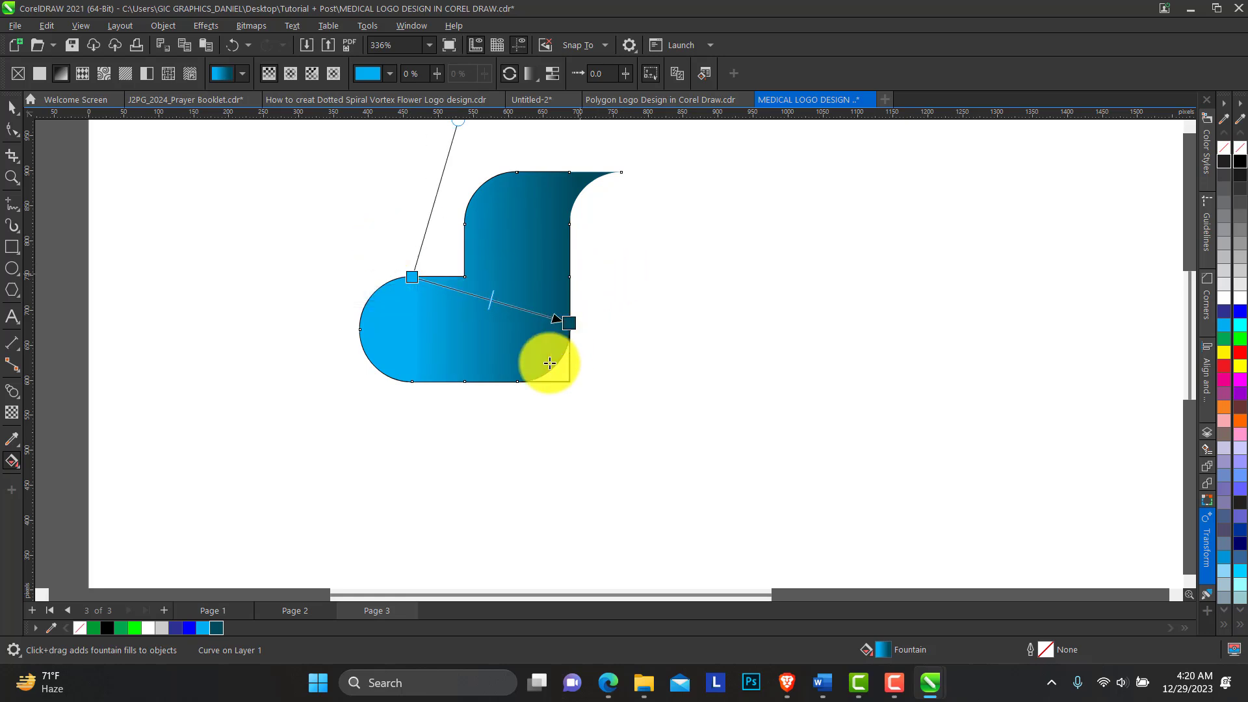
drag(414, 277, 430, 171)
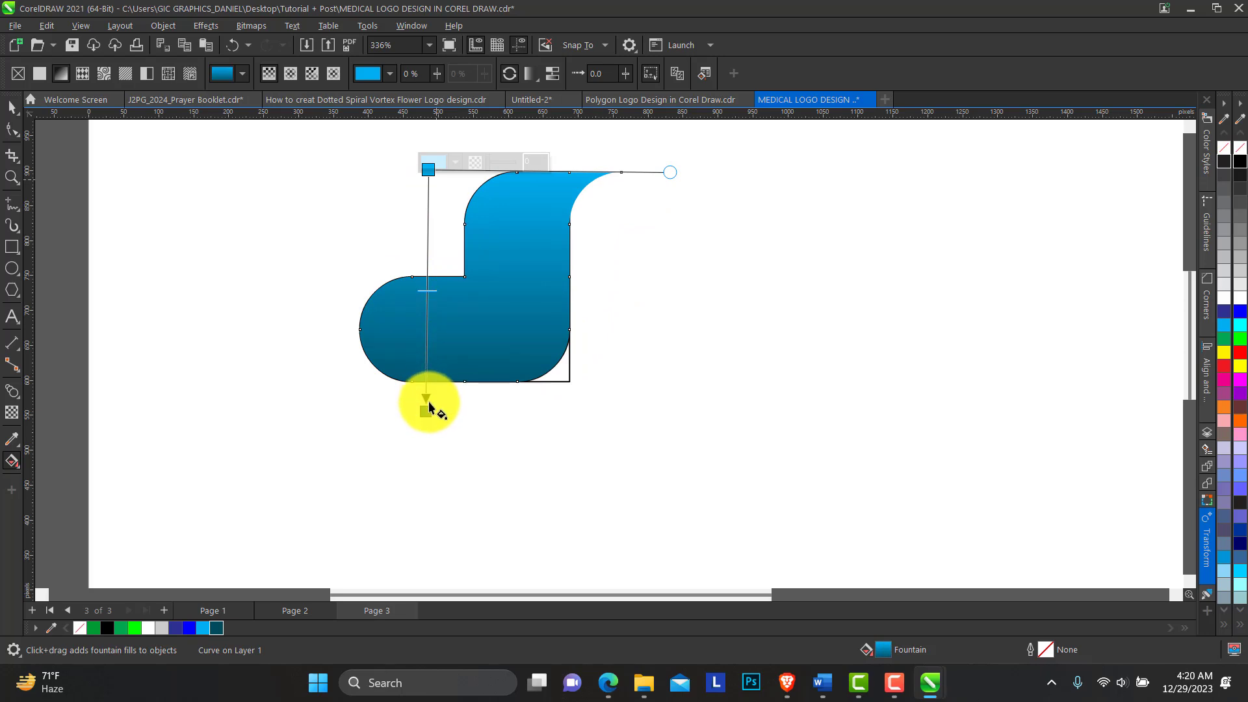
drag(425, 411, 528, 409)
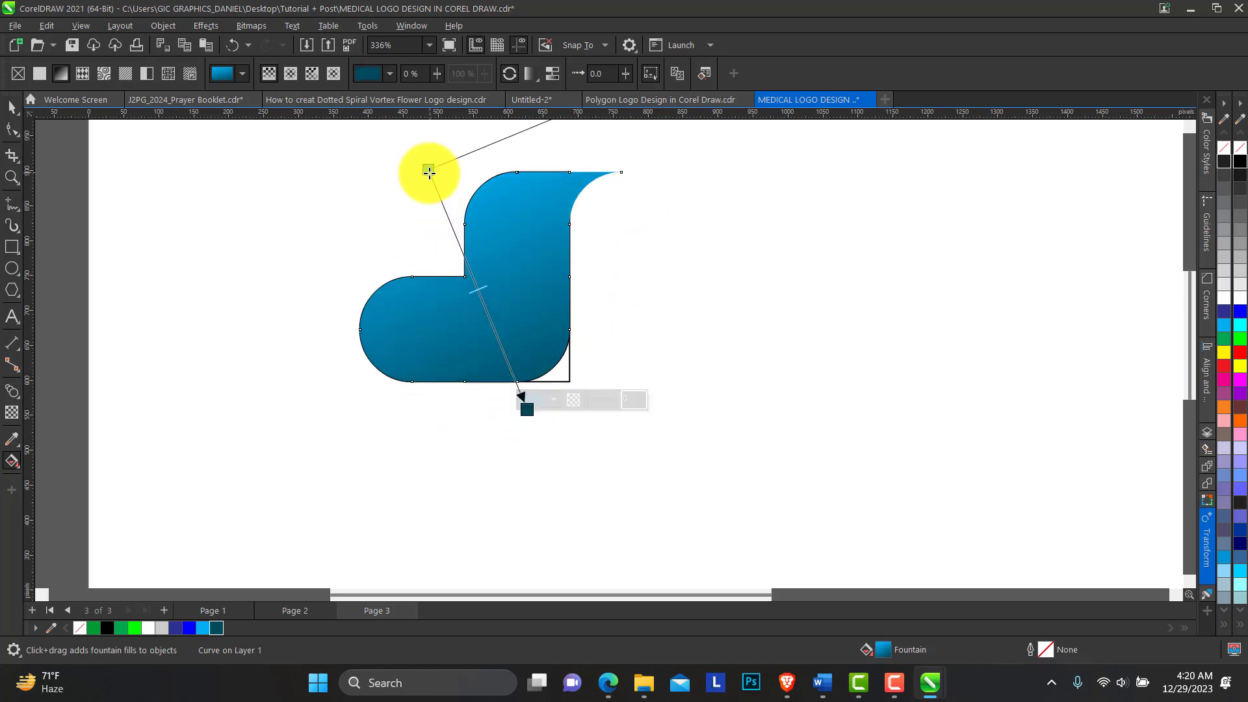
mouse_move(430, 171)
mouse_down()
mouse_move(487, 205)
mouse_move(518, 173)
mouse_up()
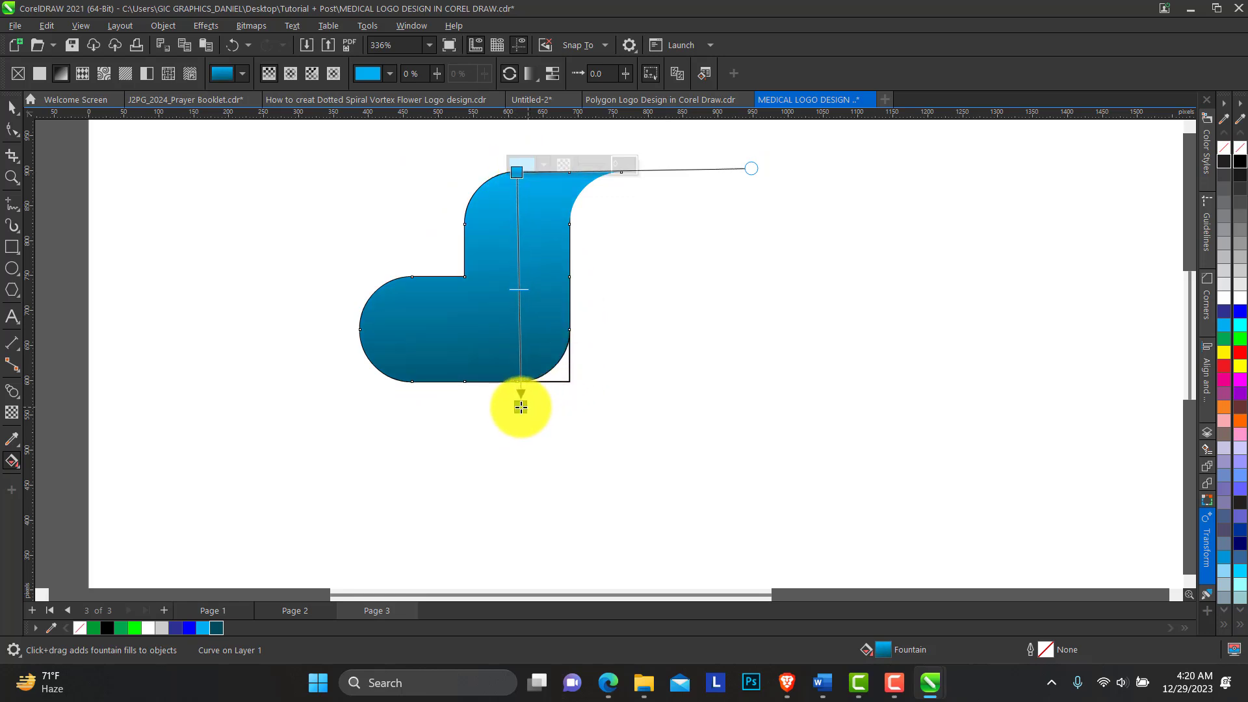
drag(527, 408, 518, 405)
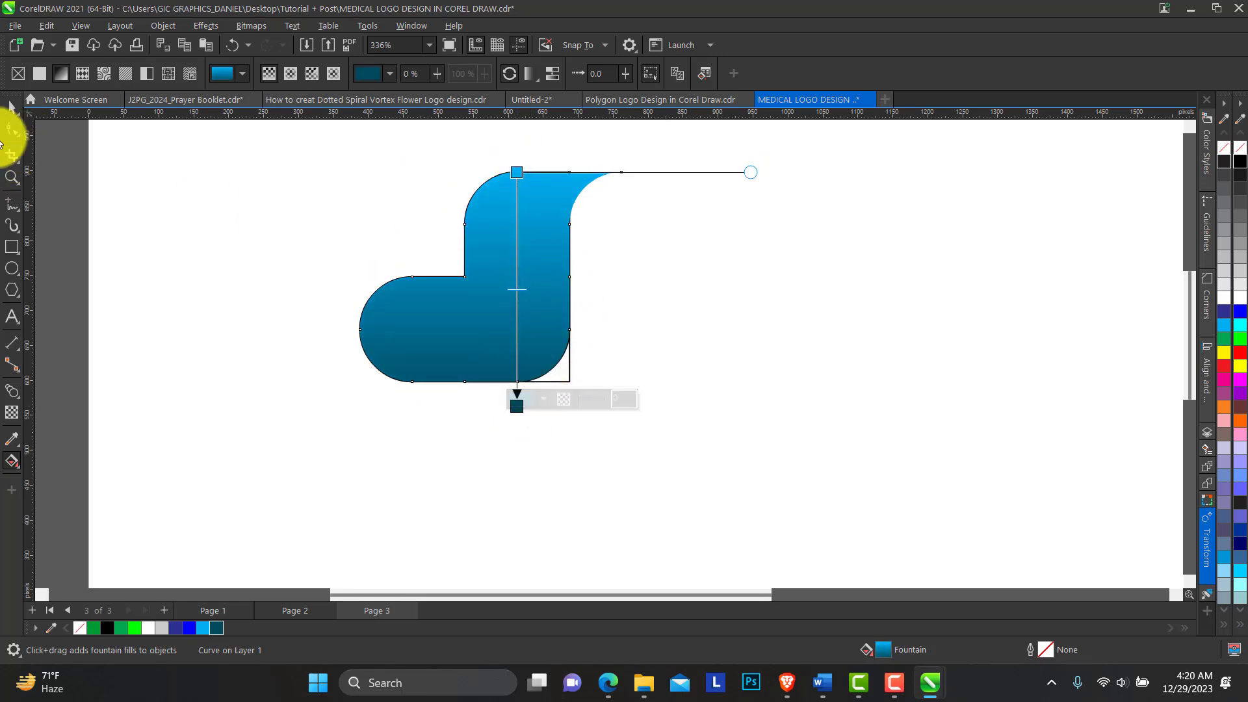
- Rotate a copy of the piece 90° and repeat twice to form the four-piece cross
click(13, 107)
click(526, 289)
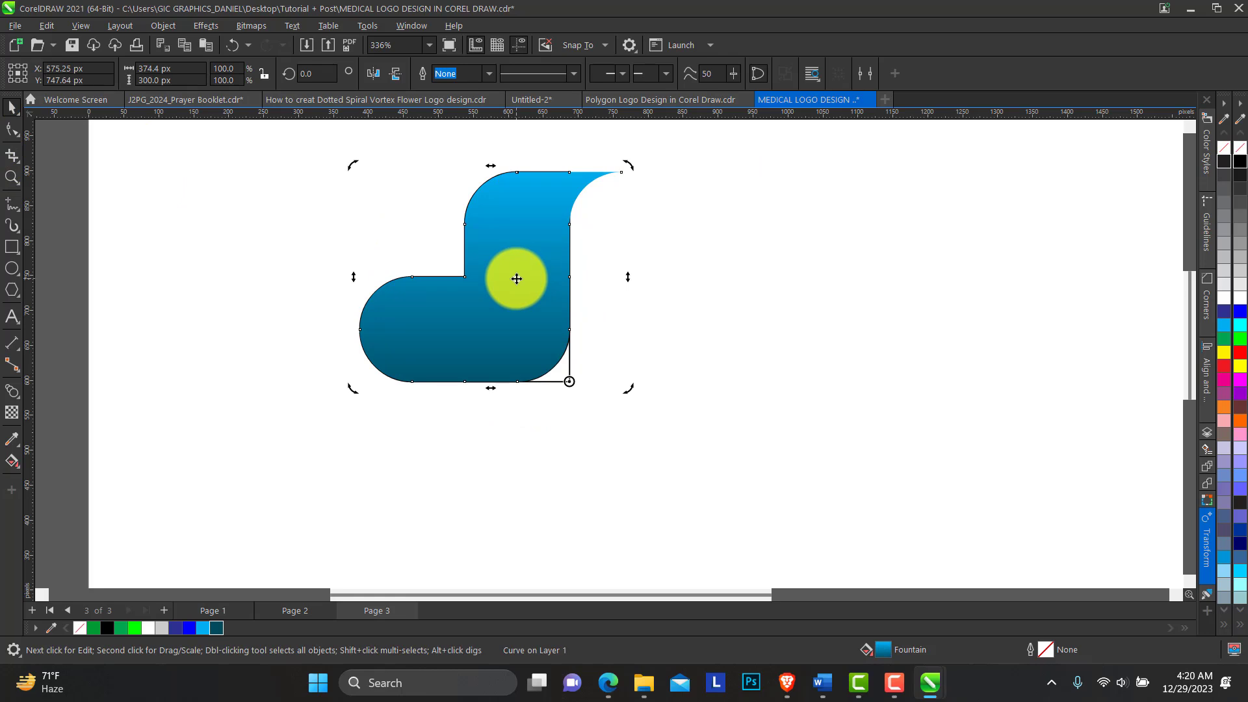
mouse_move(633, 167)
mouse_down()
mouse_move(689, 416)
mouse_move(694, 400)
mouse_up()
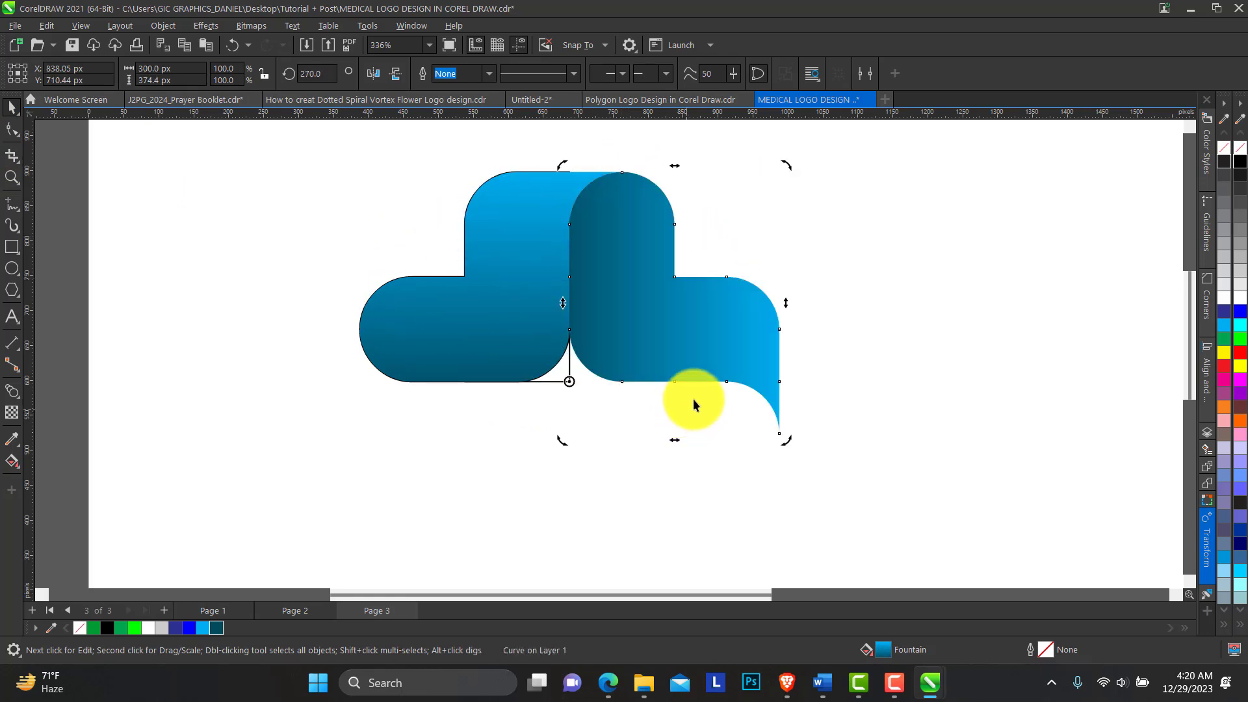
key(ctrl+r)
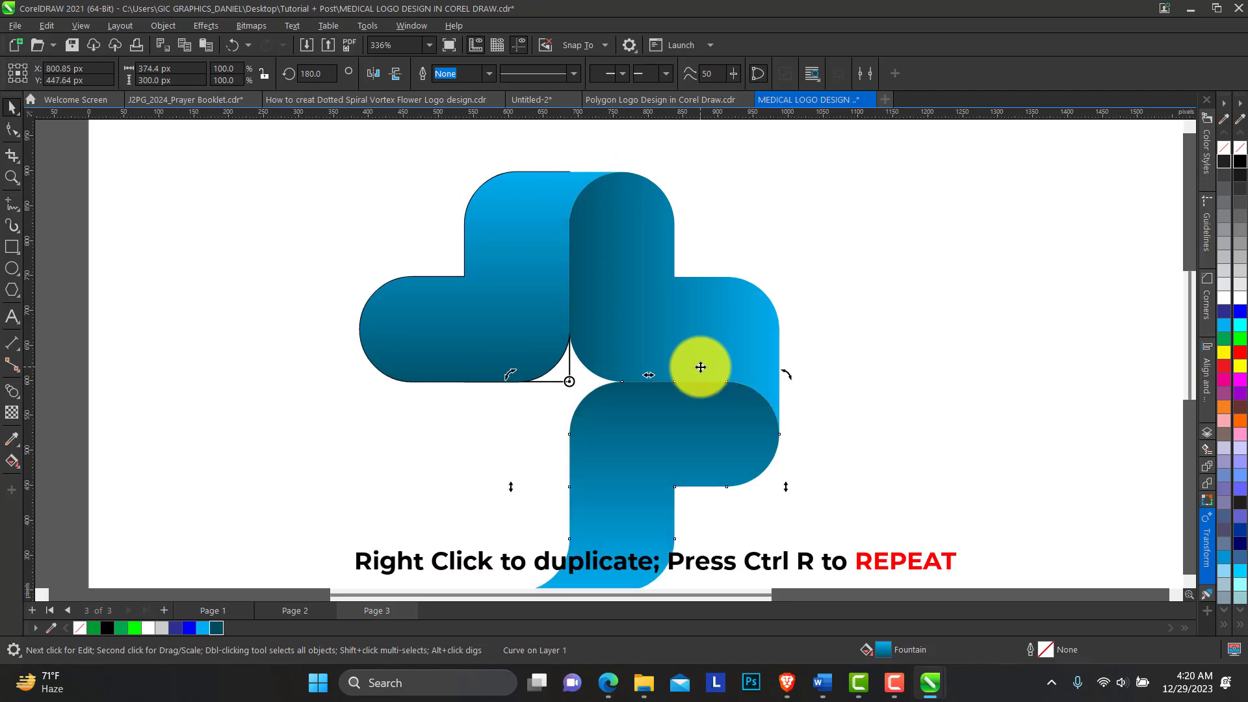
key(ctrl+r)
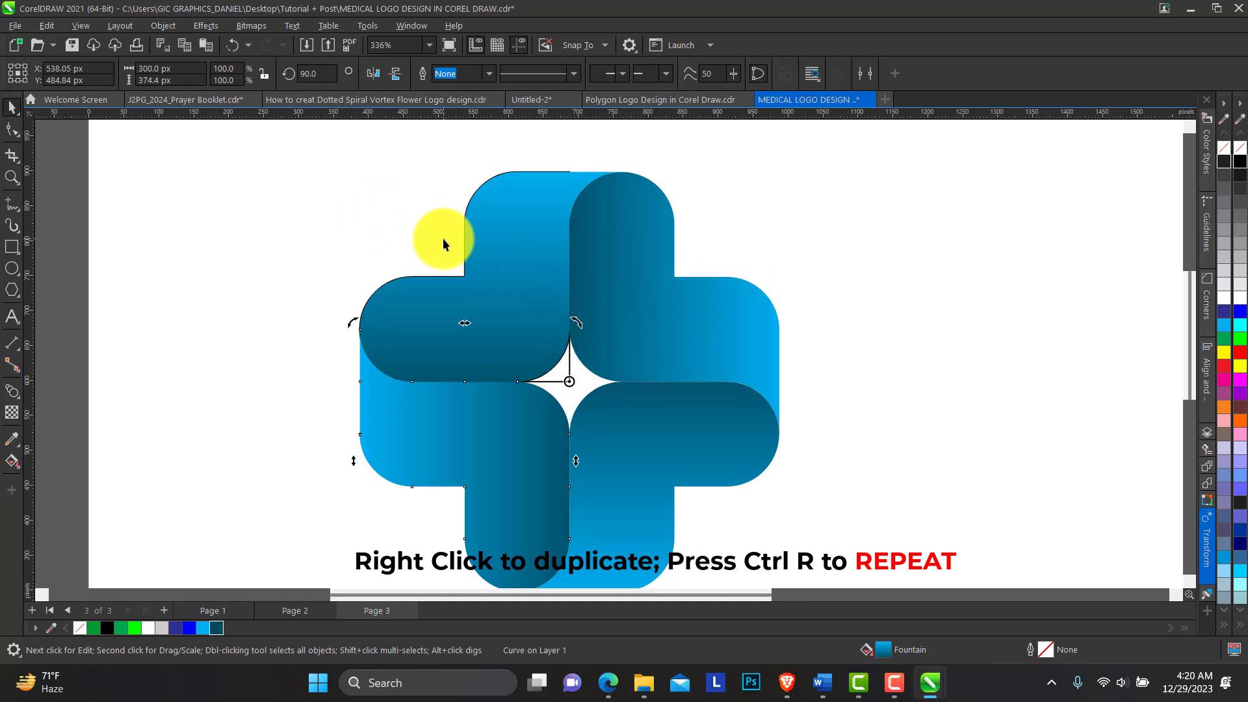
- Select the leftover shape lying behind the cross centre
click(568, 379)
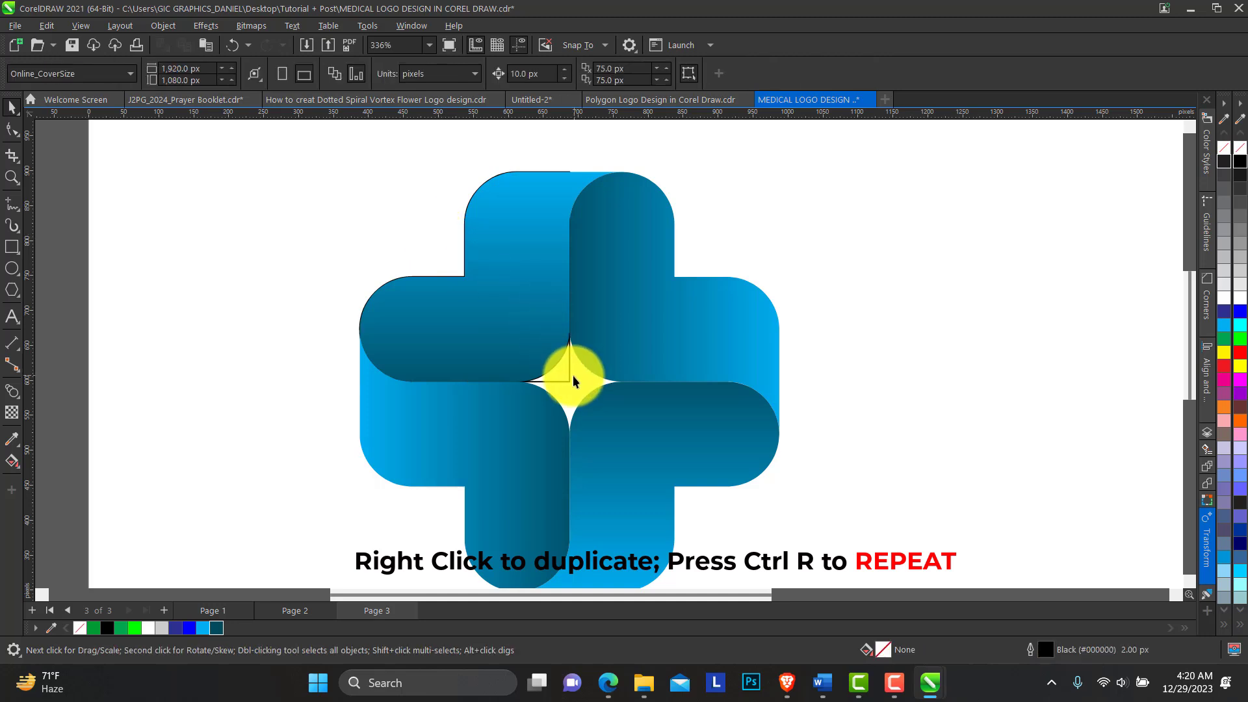
click(568, 378)
key(ctrl+r)
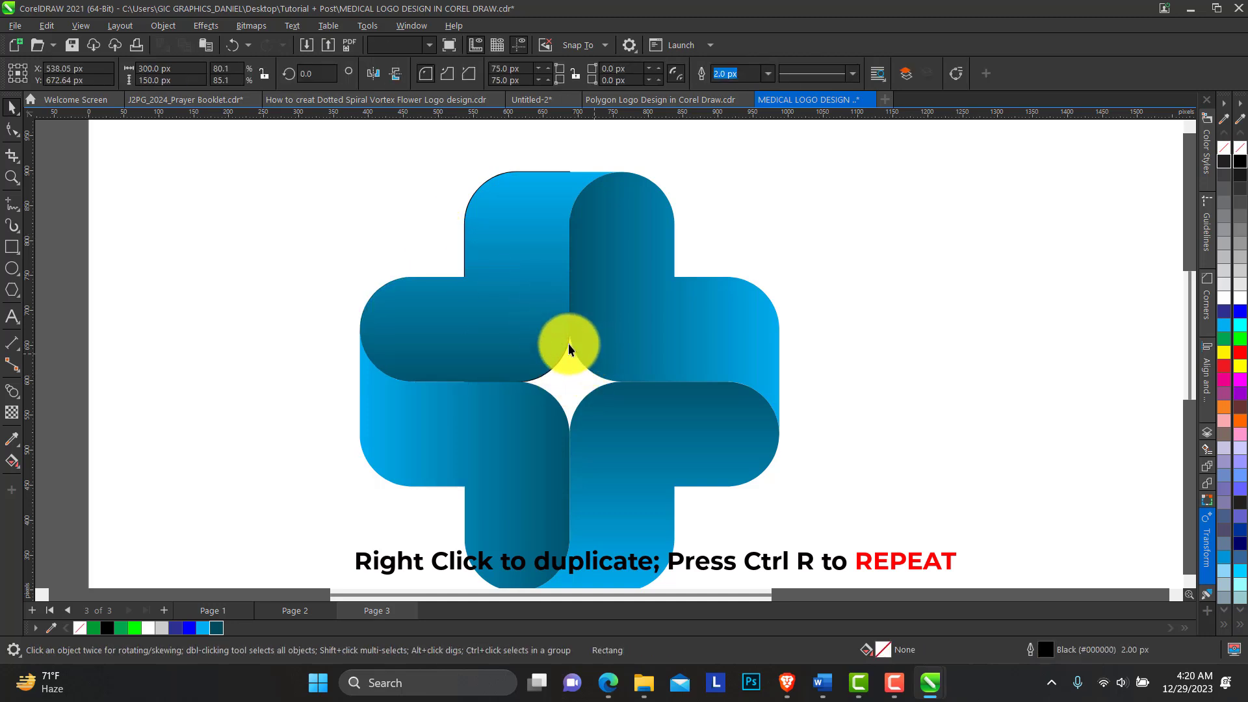
click(569, 346)
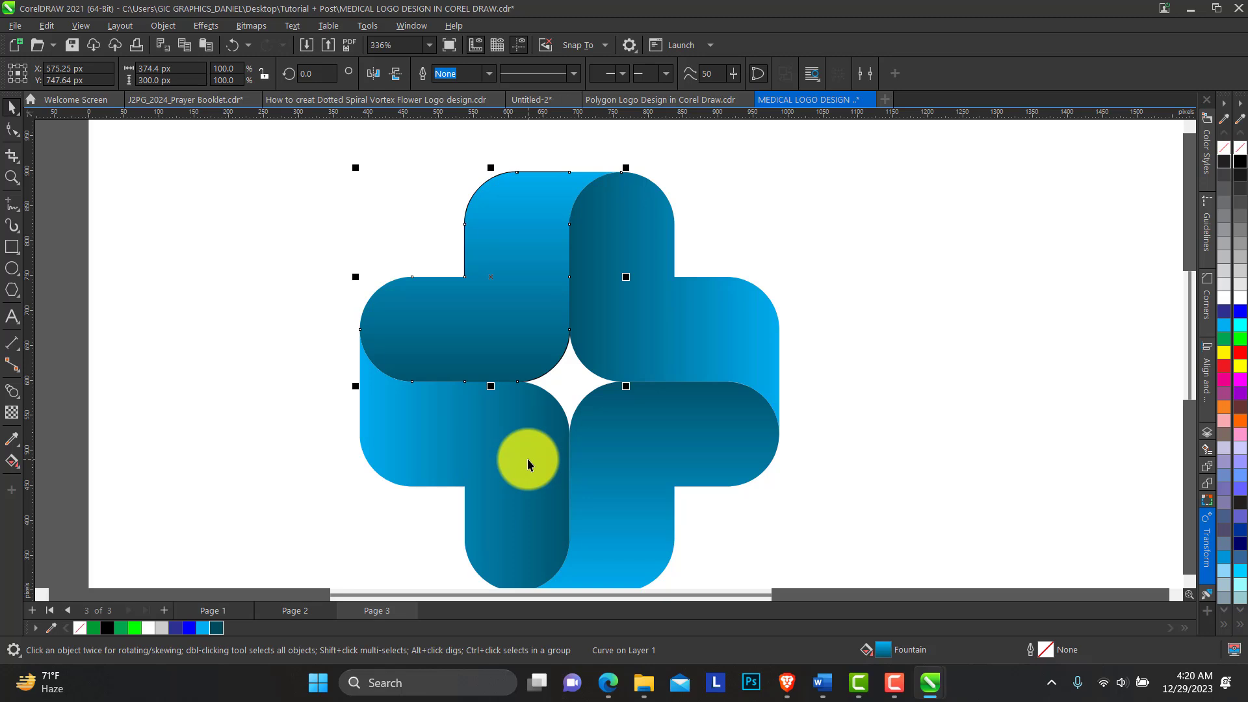
- Move the cross aside and delete the leftover outline shape
key(ctrl+a)
drag(607, 331, 883, 331)
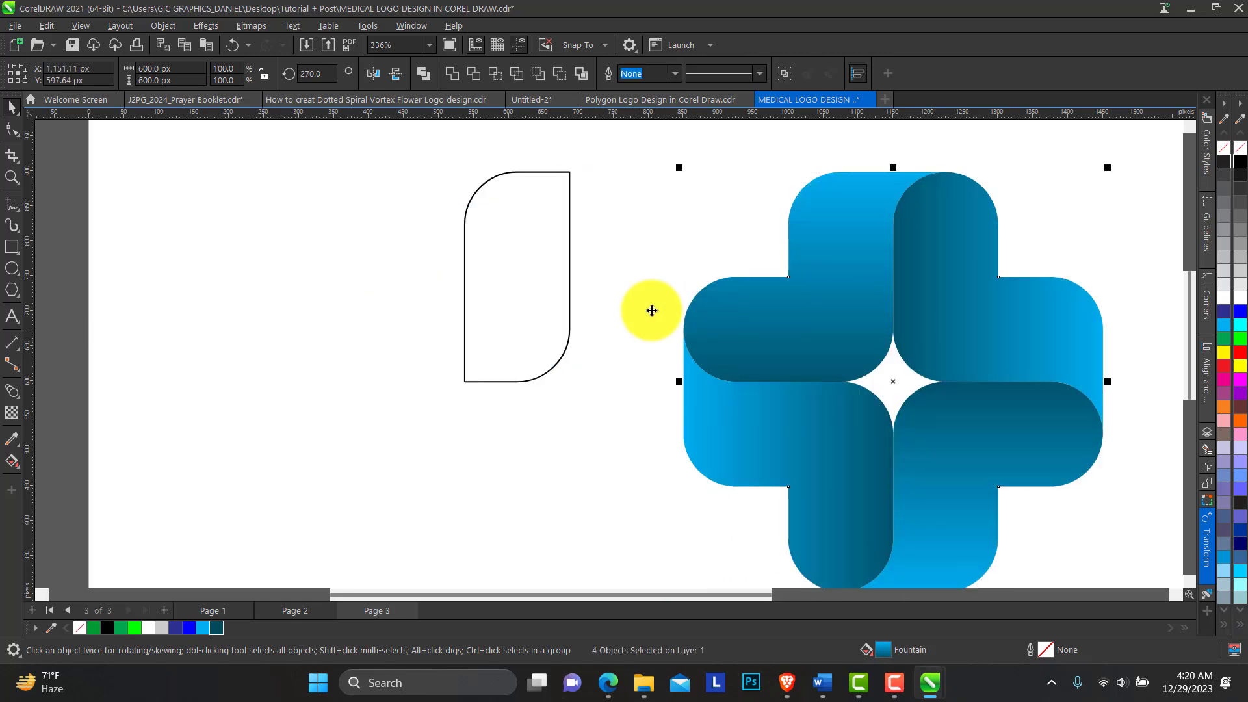
click(539, 304)
key(Delete)
- Zoom to fit the page and move the whole cross to the page centre
click(12, 178)
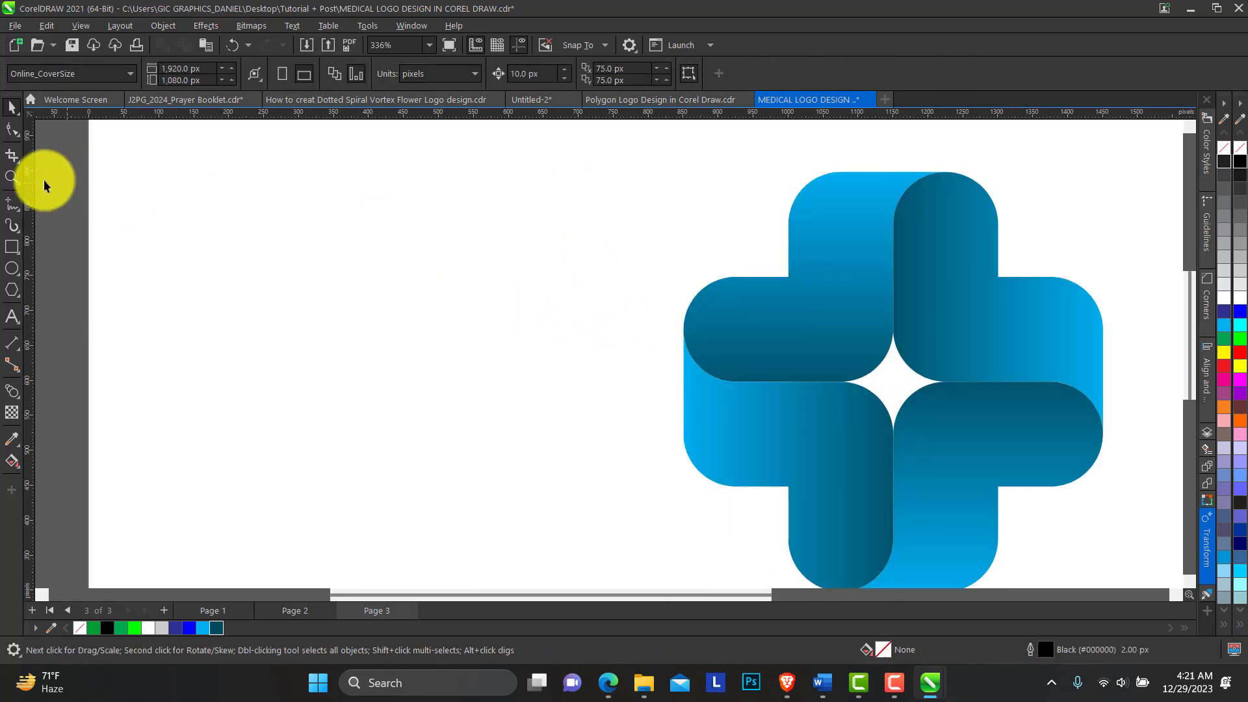
scroll(469, 288, down, 2)
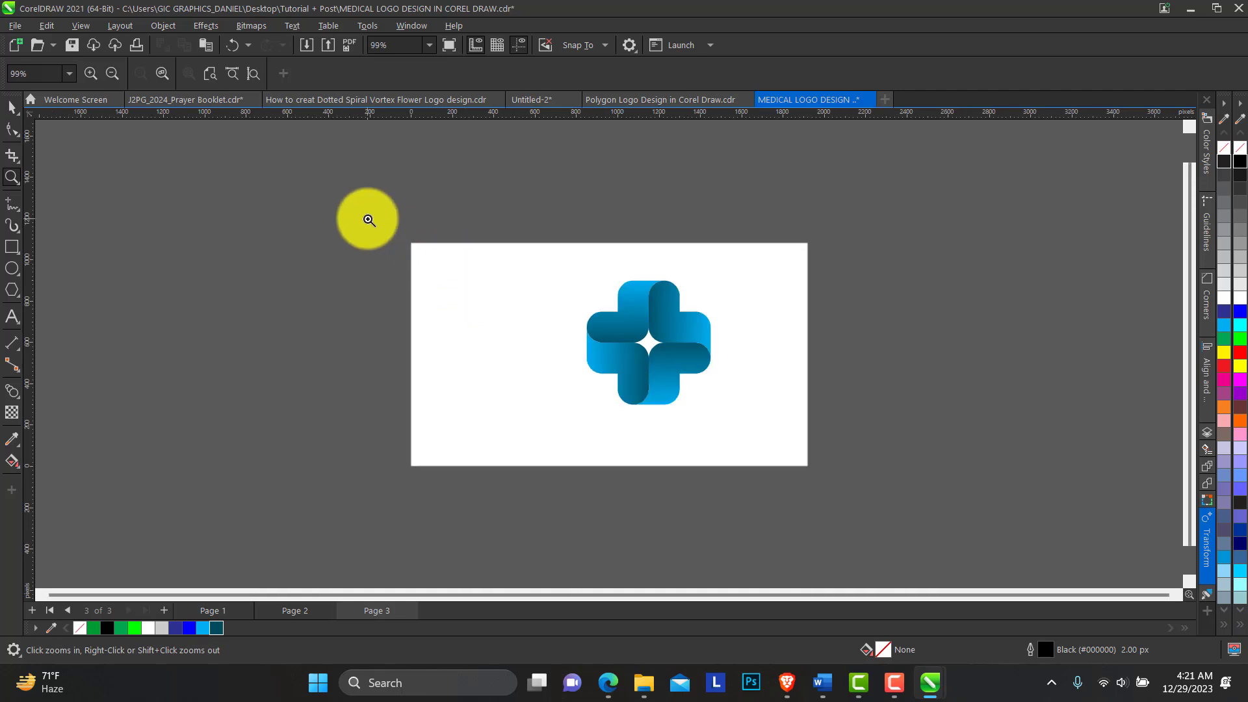
drag(369, 215, 836, 485)
click(17, 106)
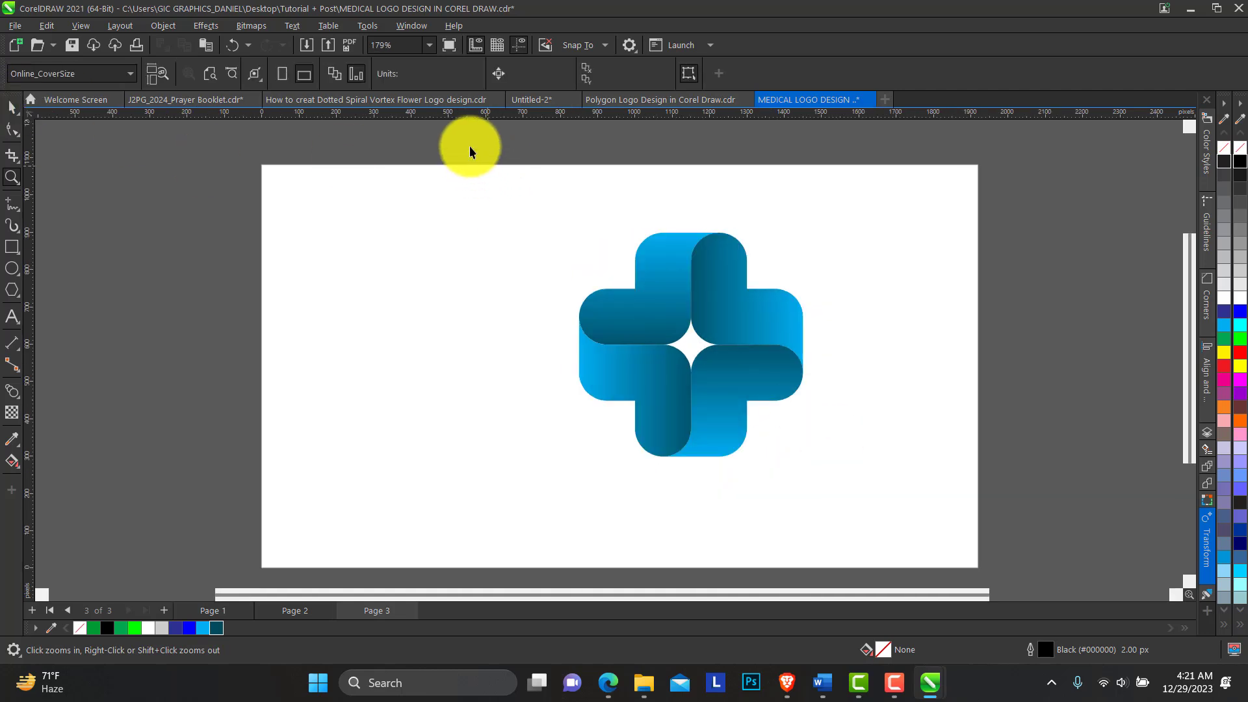
drag(468, 156, 886, 486)
mouse_move(721, 371)
mouse_down()
mouse_move(655, 359)
mouse_move(702, 307)
mouse_up()
scroll(700, 271, up, 1)
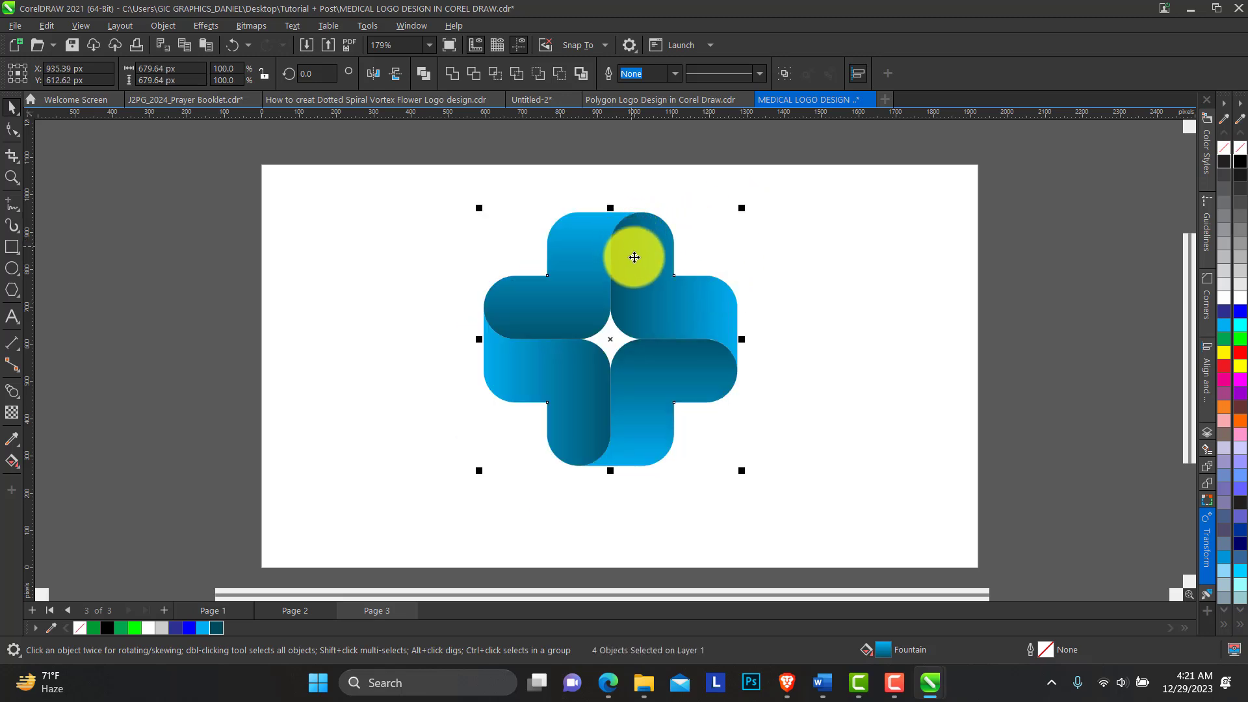
- Group the four cross pieces and place a vertically flipped copy directly below the cross
key(ctrl+g)
click(651, 283)
mouse_move(633, 224)
mouse_down()
mouse_move(617, 199)
mouse_move(630, 484)
mouse_up()
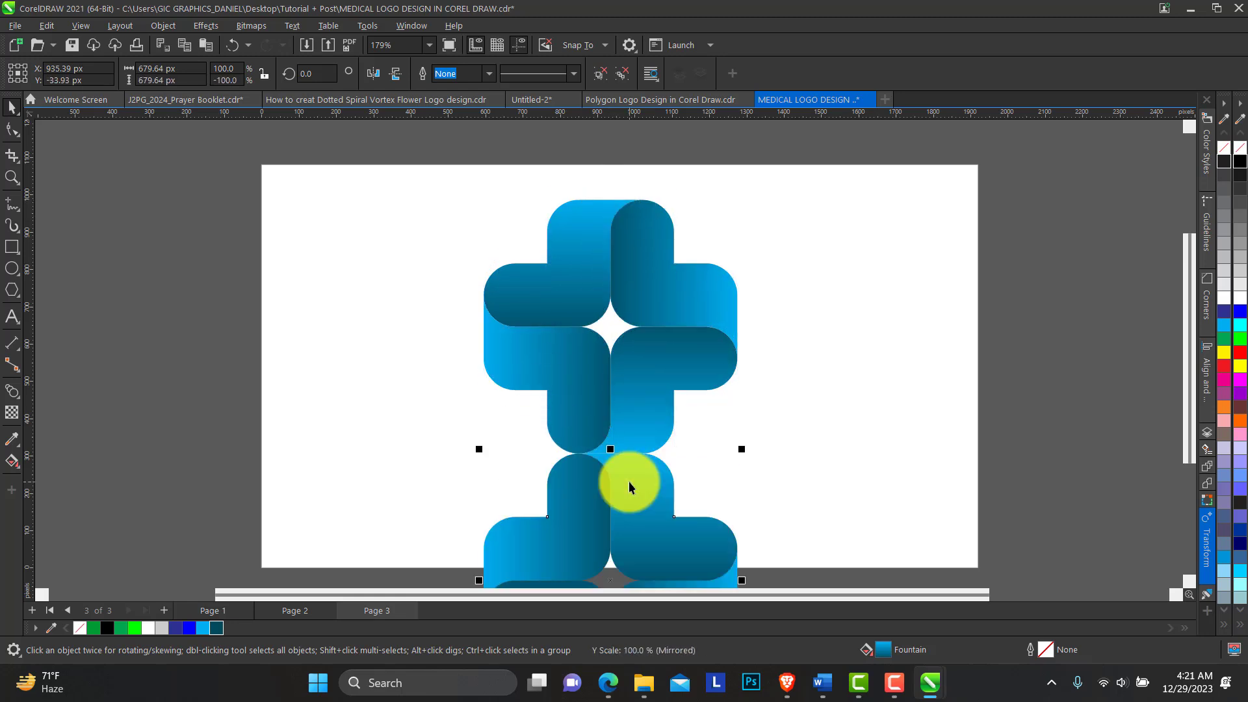
- Fade the lower copy with a top-to-bottom fountain transparency so it reads as a reflection
click(14, 398)
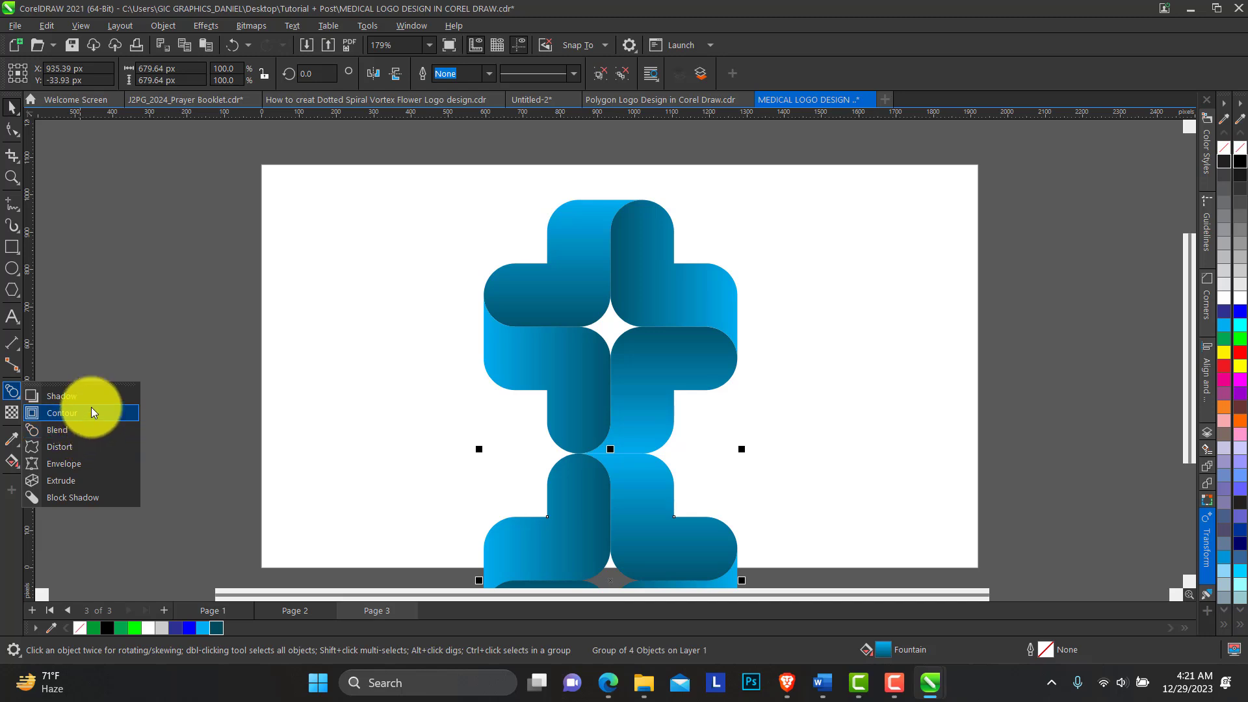
click(8, 422)
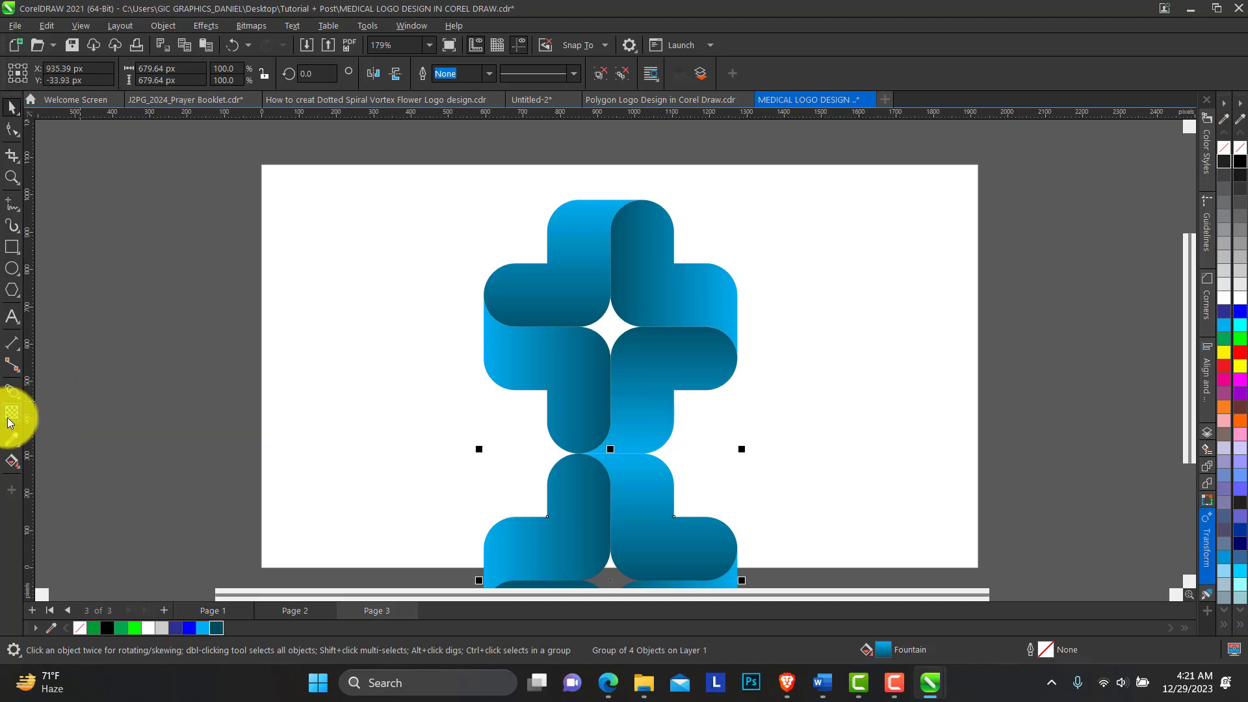
mouse_move(602, 394)
mouse_down()
mouse_move(616, 564)
mouse_move(602, 556)
mouse_up()
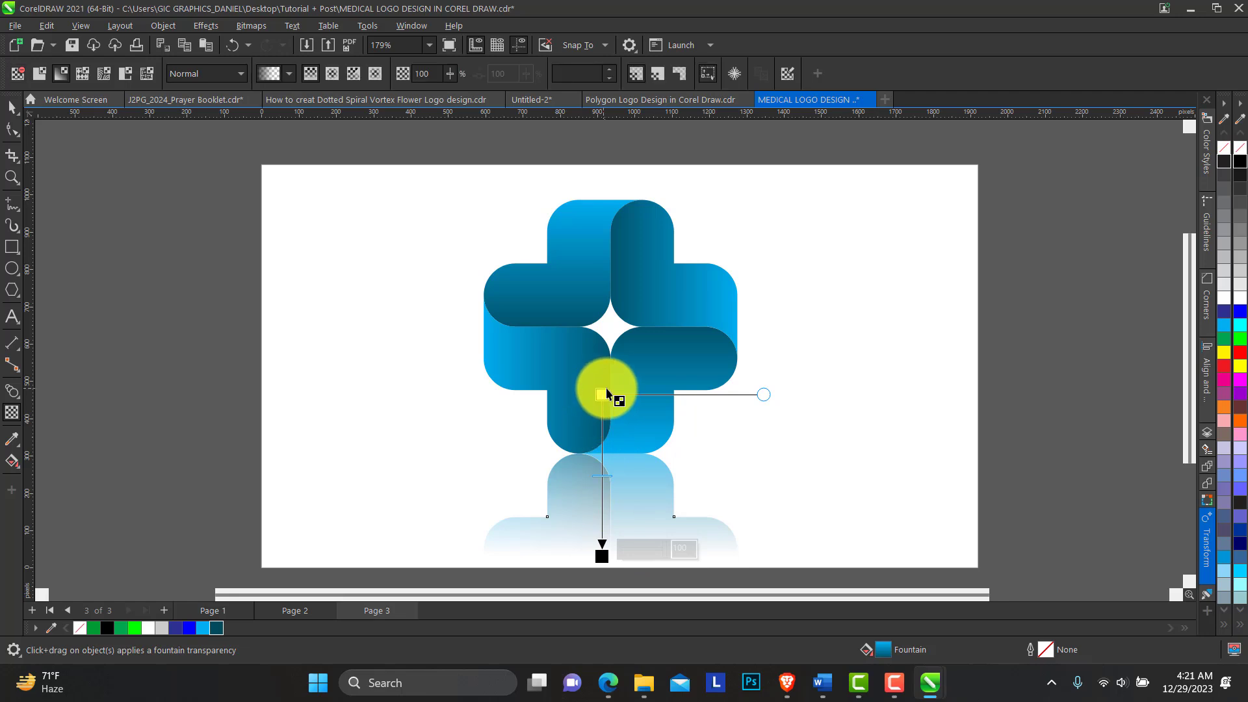
mouse_move(603, 395)
mouse_down()
mouse_move(596, 359)
mouse_move(601, 378)
mouse_up()
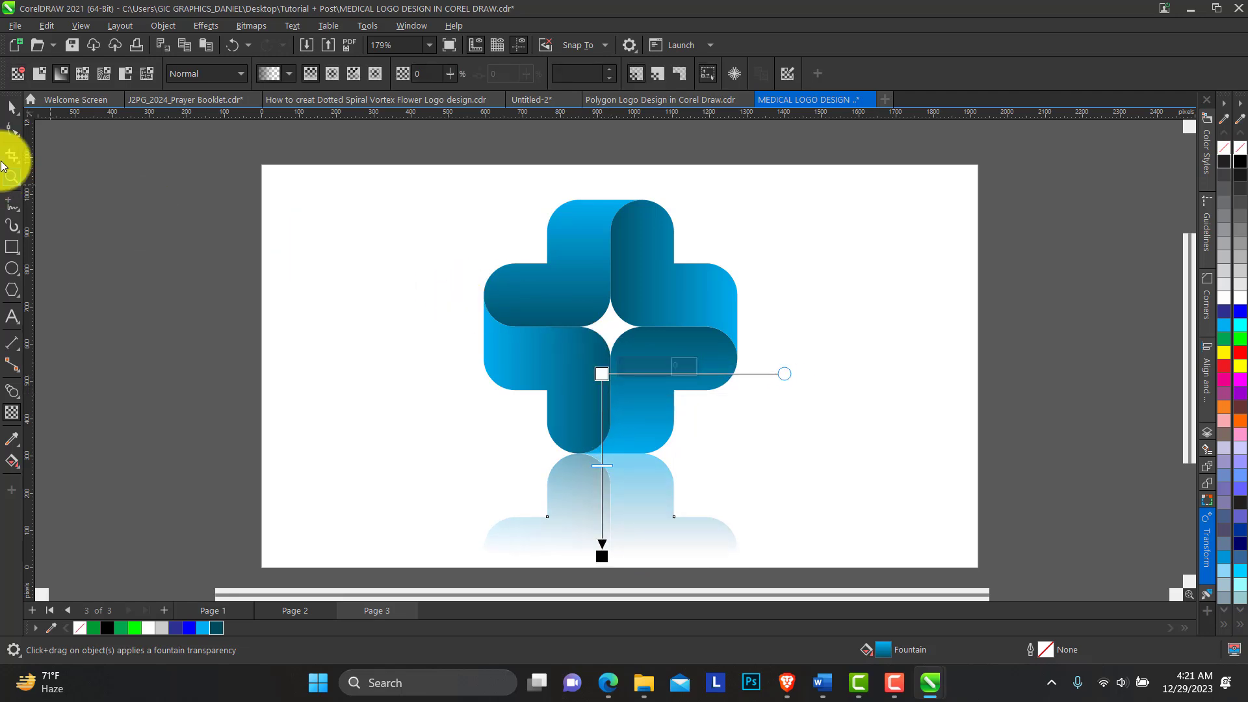
click(14, 110)
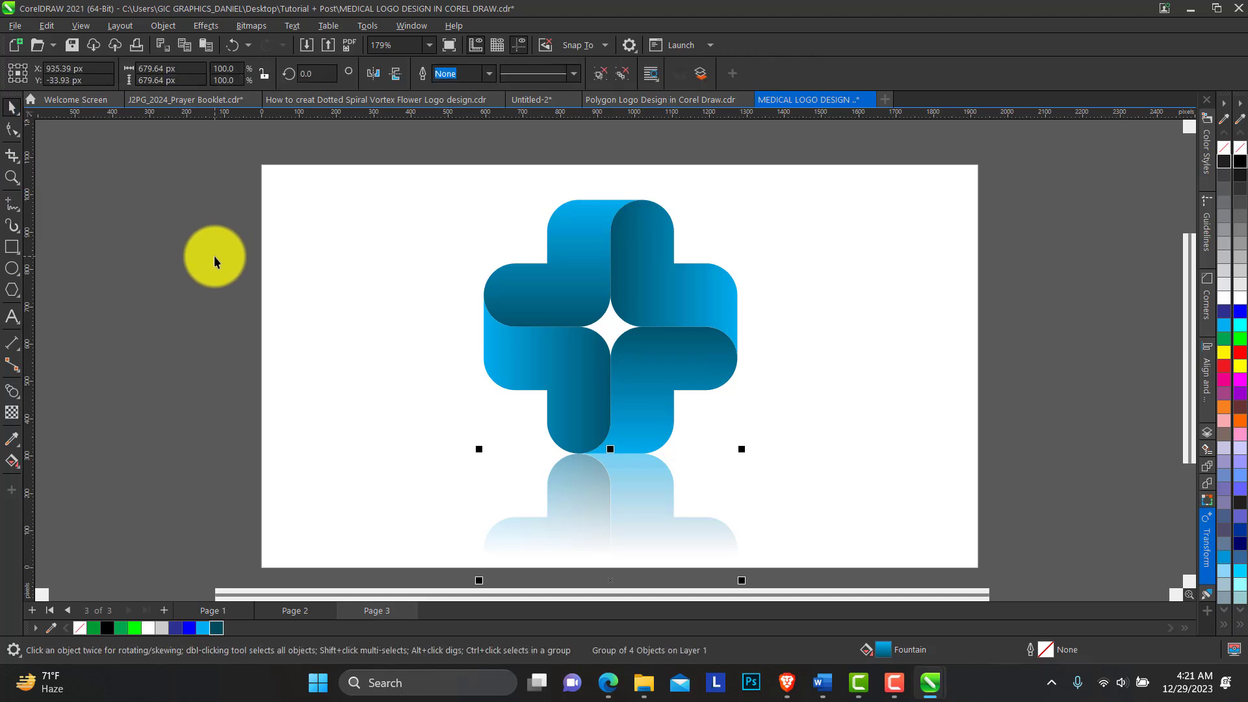